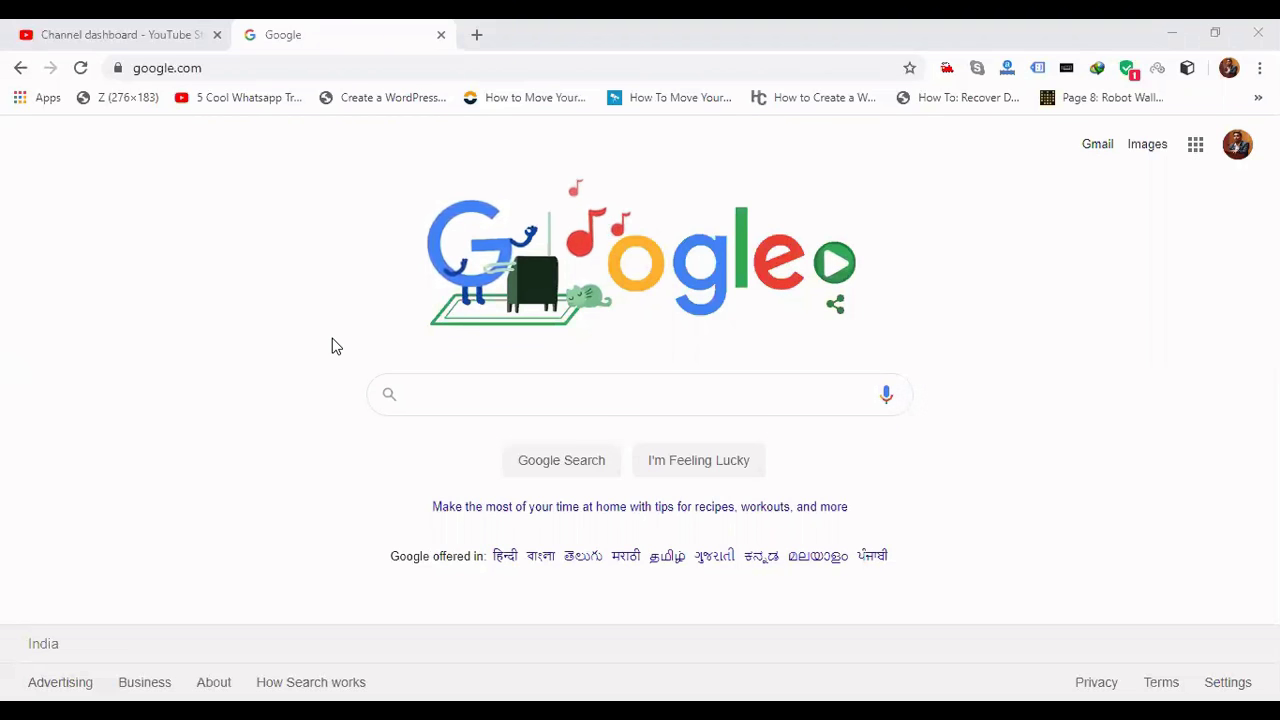
Search Google for "jdk download".
click(555, 392)
text(ja)
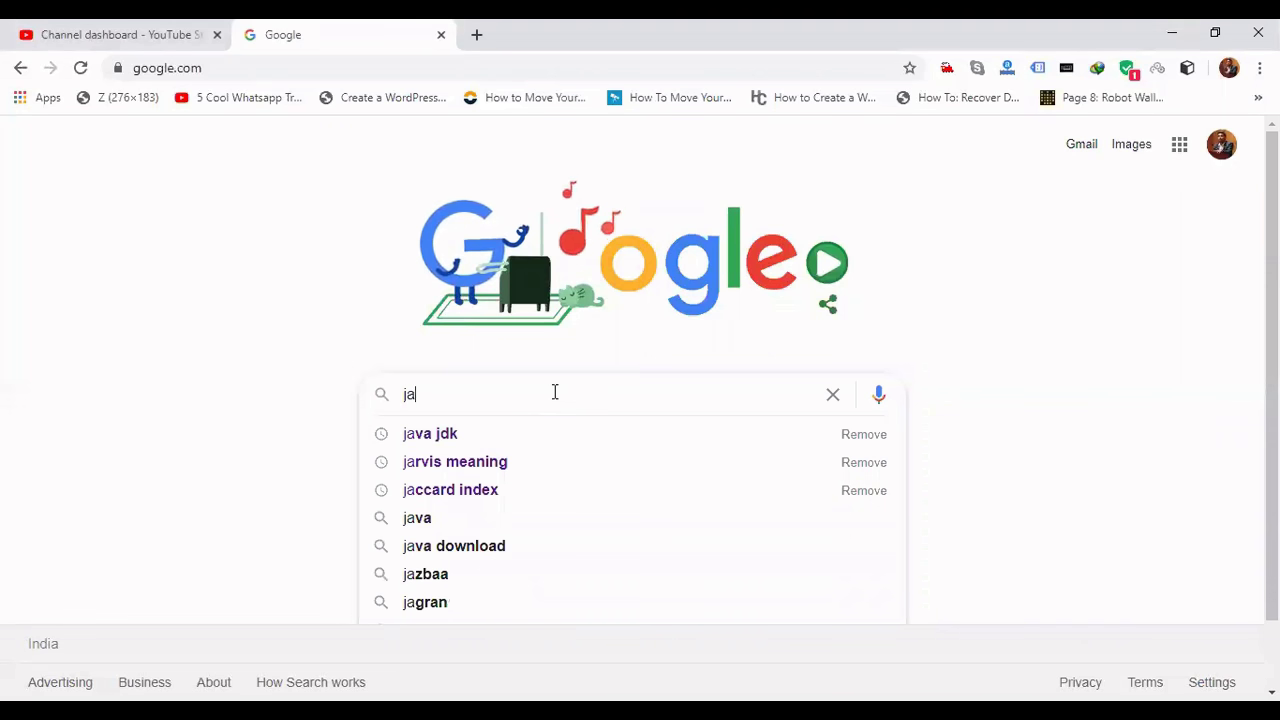
key(BackSpace)
key(BackSpace)
text(jdk d)
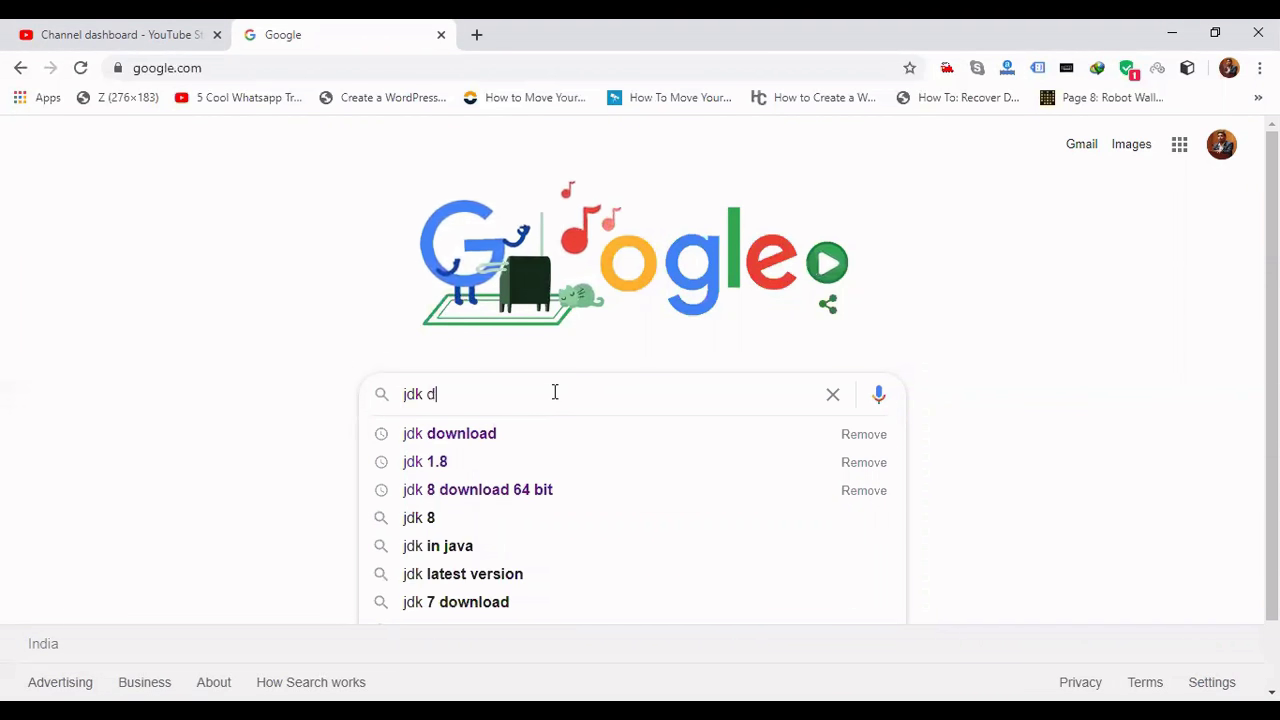
text(ownload)
key(Return)
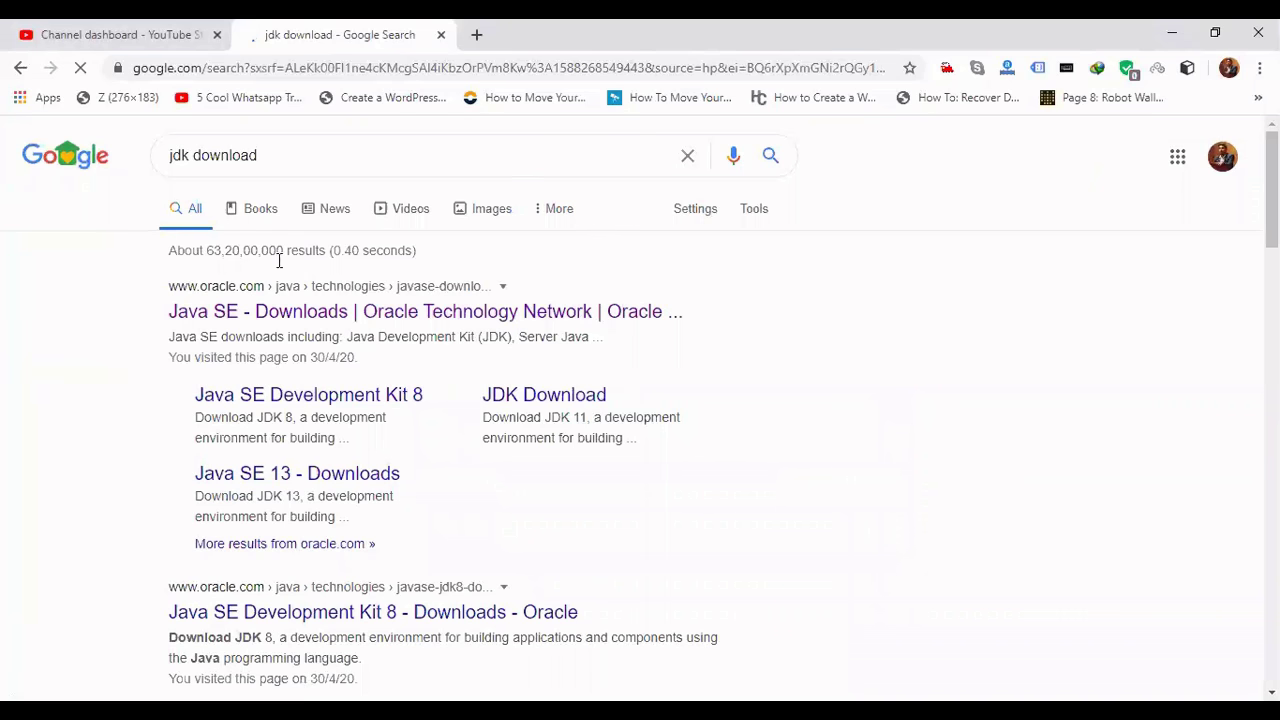
Open Oracle's Java SE Downloads page from the results and go to the JDK Download page for Java SE 14.
click(285, 314)
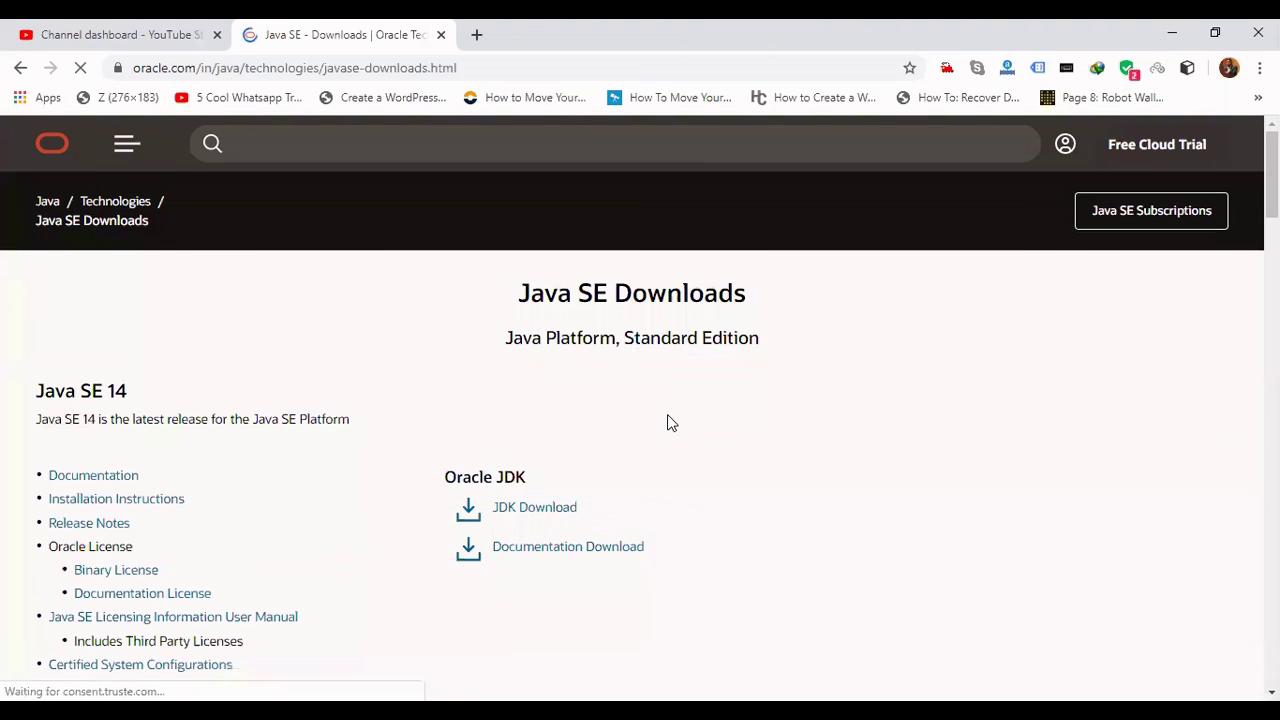
scroll(667, 416, down, 2)
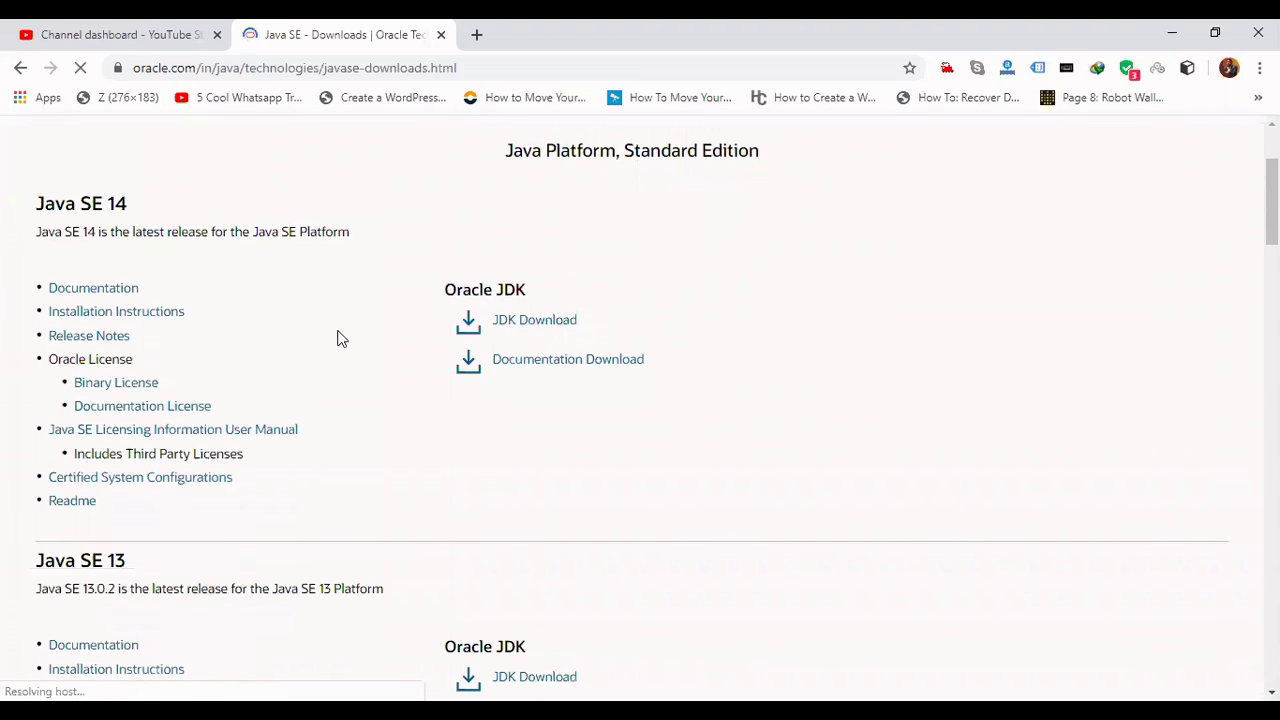
click(535, 322)
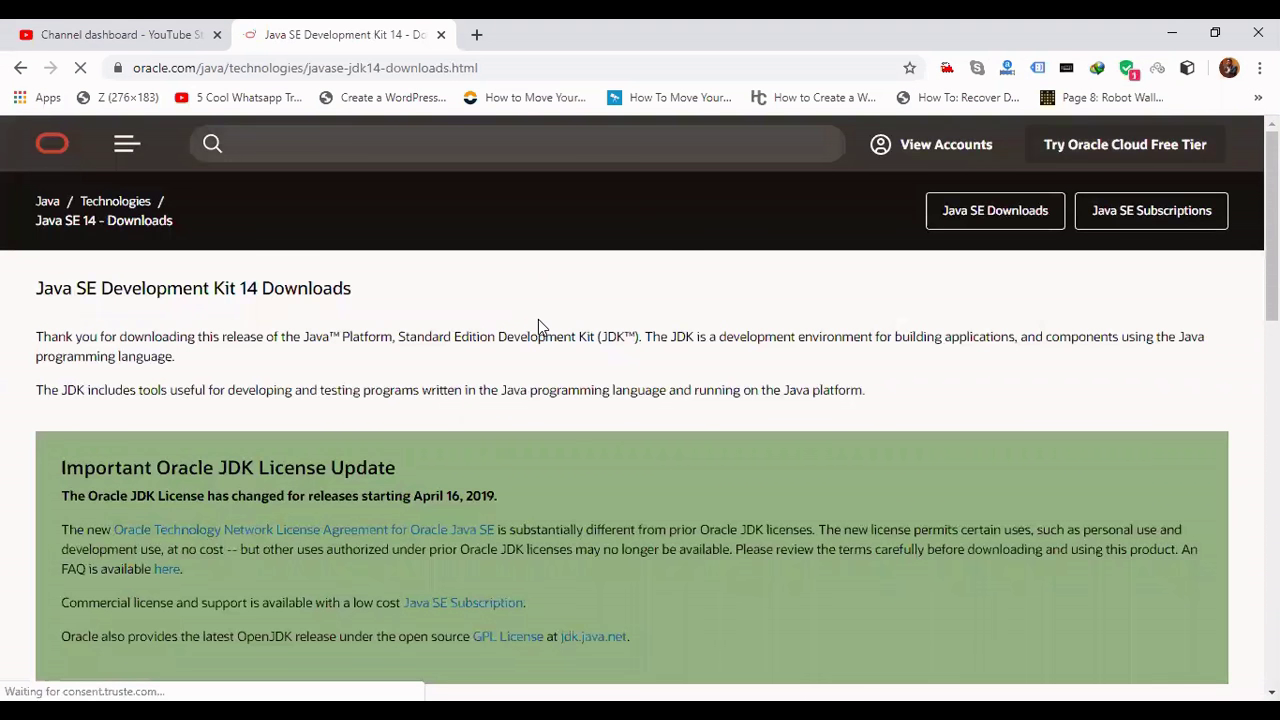
Accept the Oracle license agreement and start downloading the Windows x64 Installer, jdk-14.0.1_windows-x64_bin.exe.
scroll(540, 319, down, 5)
scroll(541, 318, down, 3)
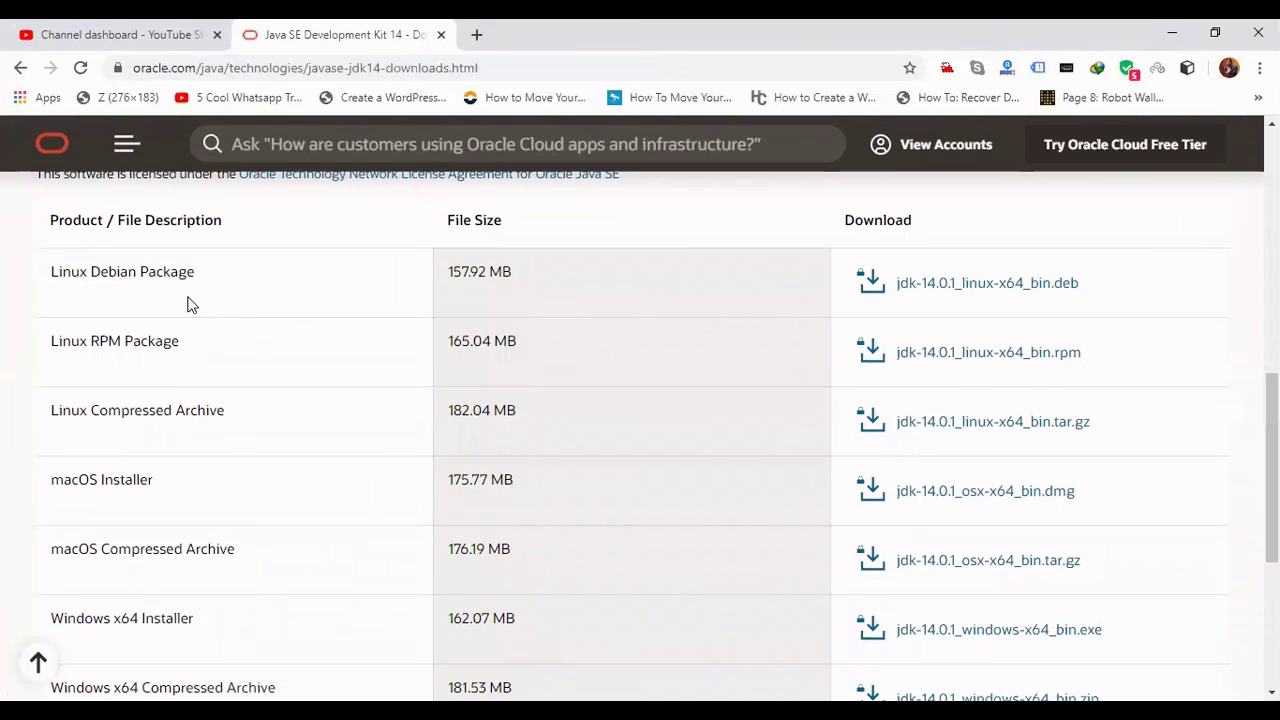
scroll(186, 300, down, 1)
scroll(186, 300, down, 2)
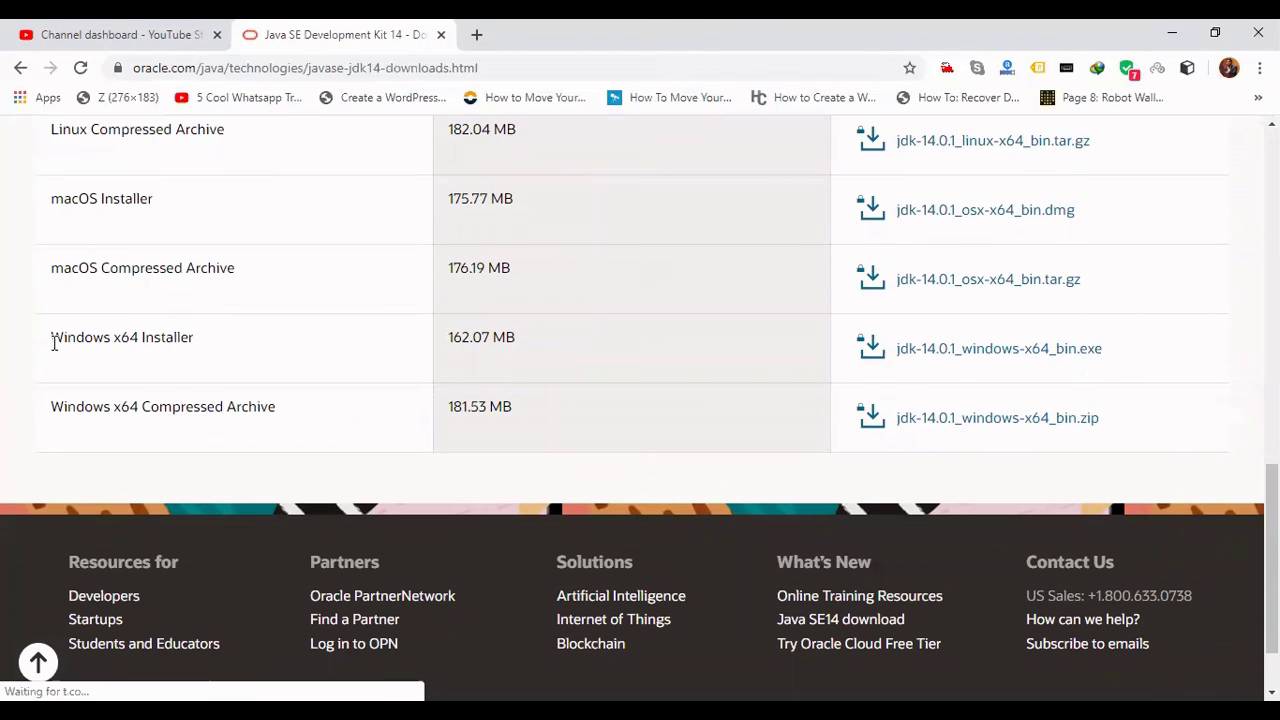
drag(51, 337, 197, 360)
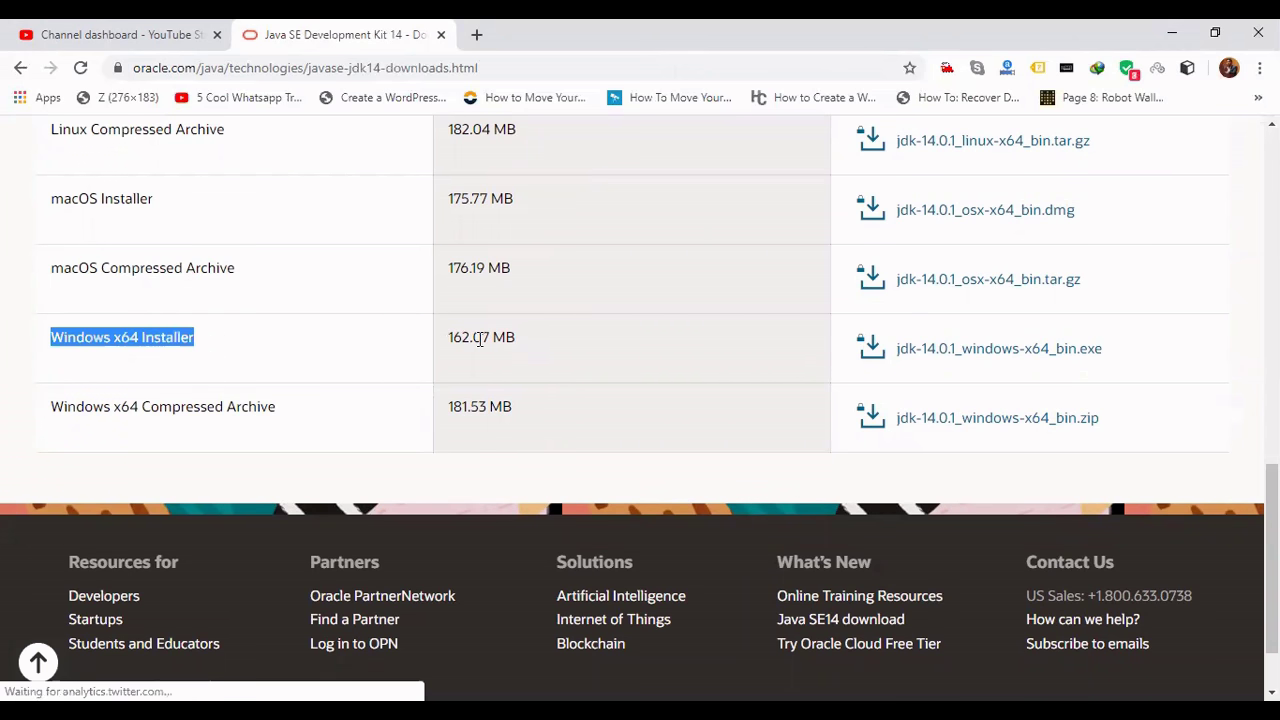
click(947, 350)
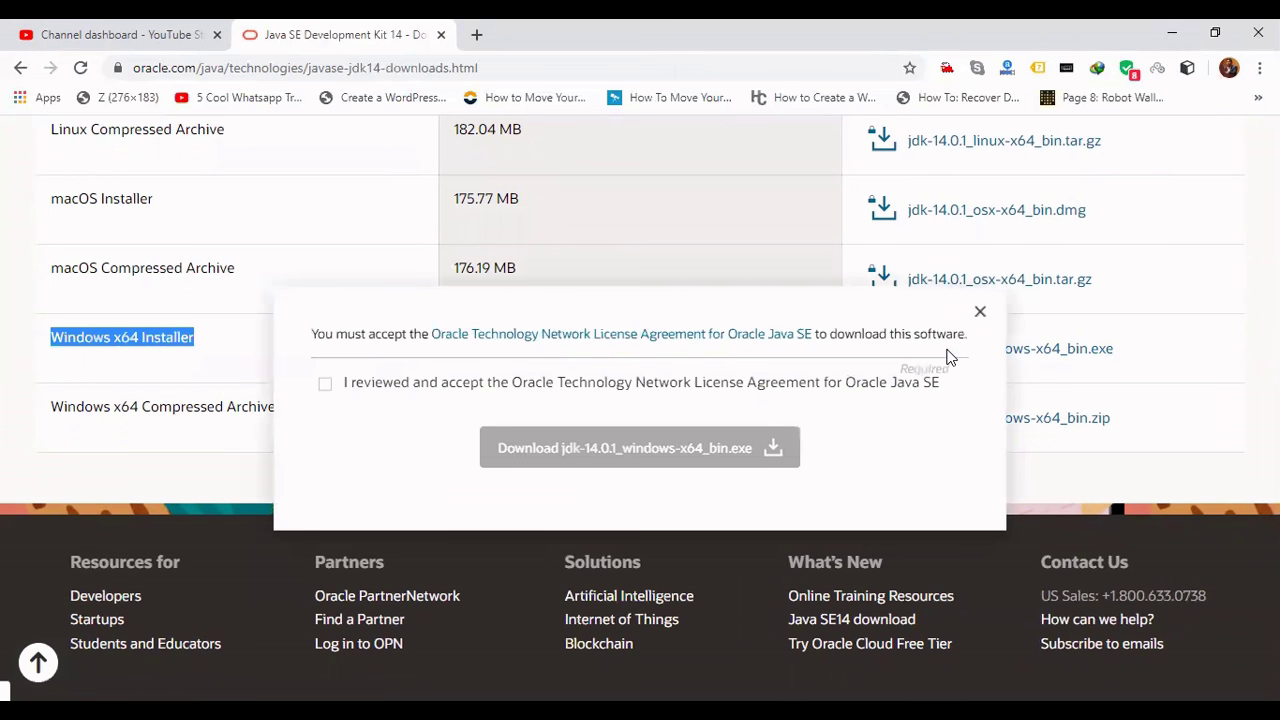
click(325, 384)
click(607, 455)
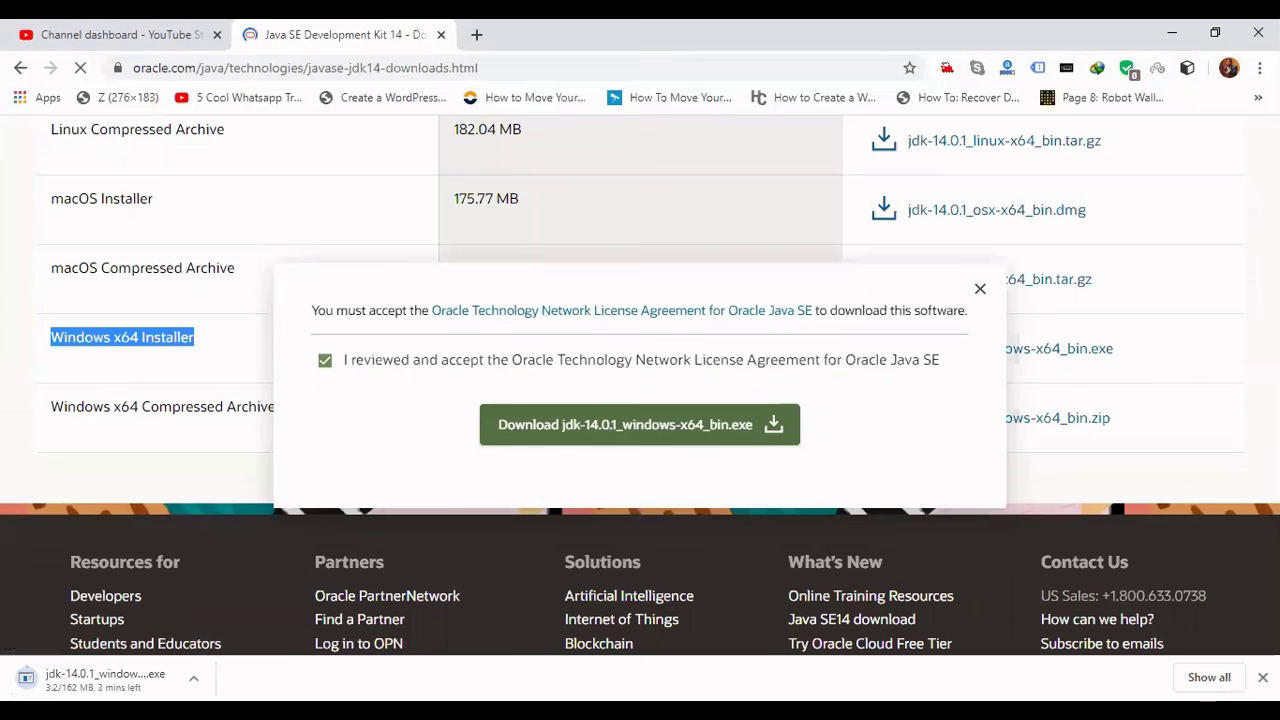
Show all browser downloads and cancel the running jdk-14.0.1_windows-x64_bin.exe download.
click(1186, 672)
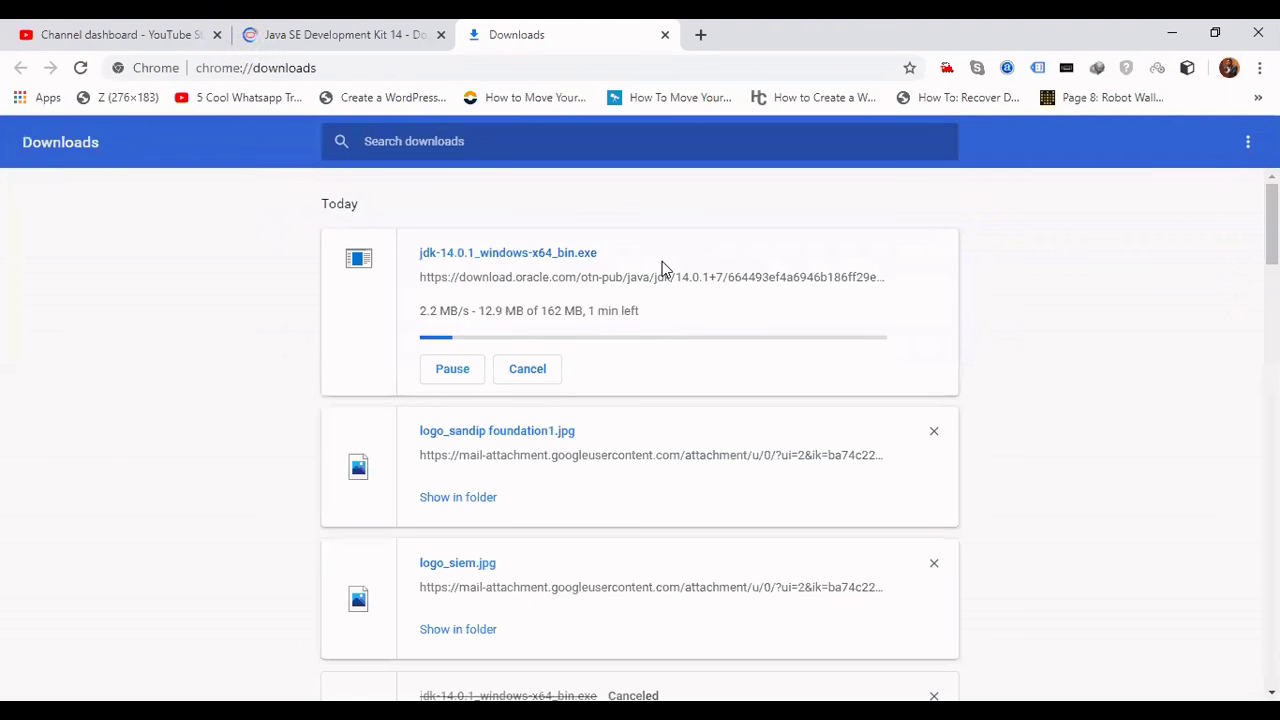
click(525, 370)
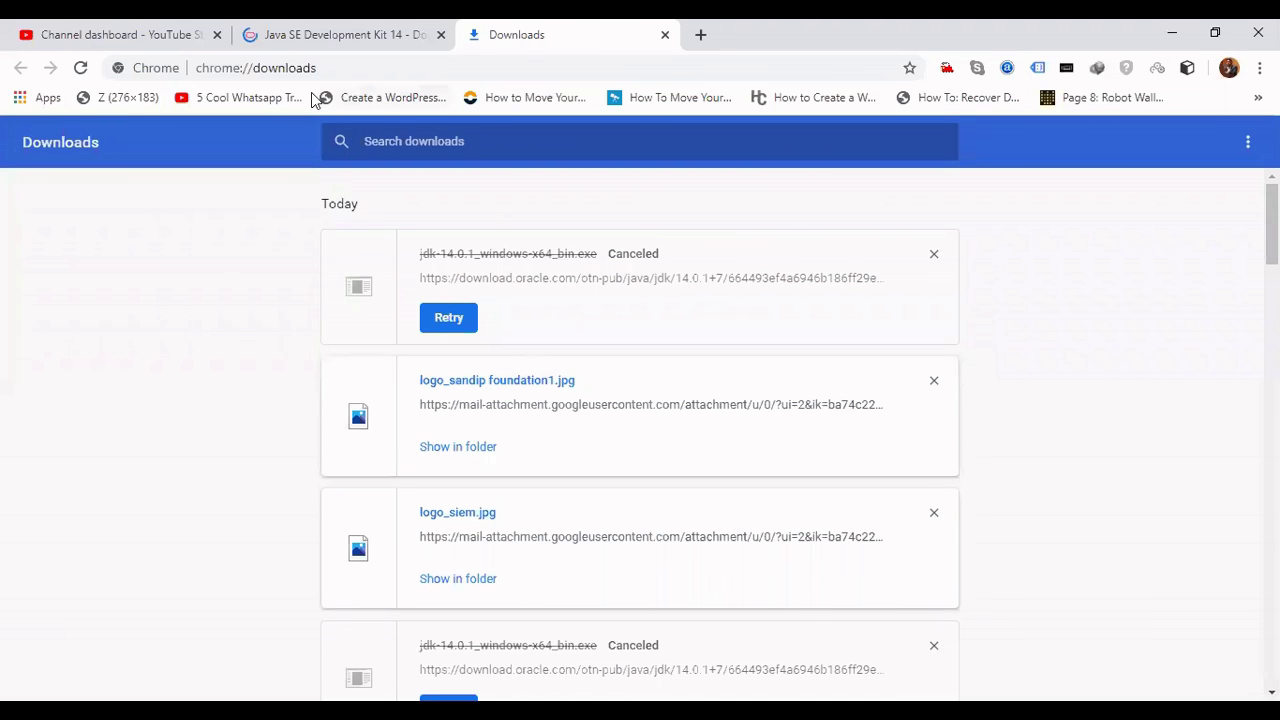
Search the web for "android studio download" and open the official Download Android Studio page.
click(331, 67)
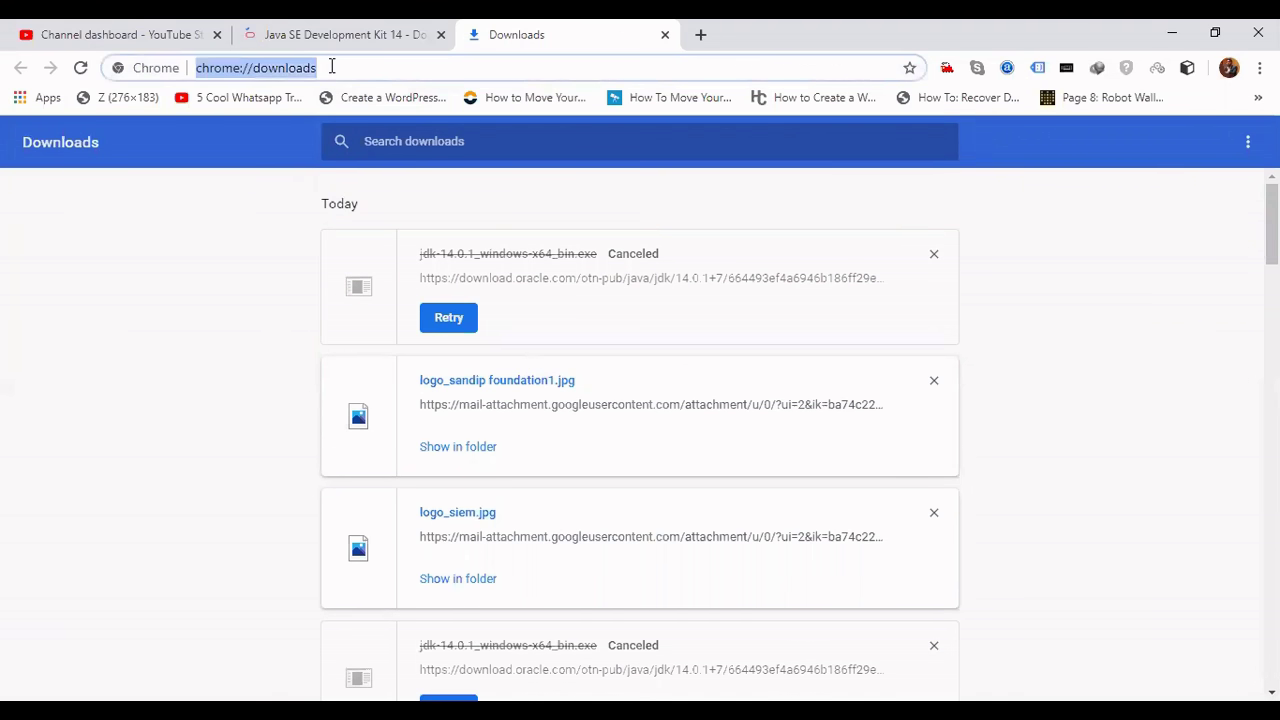
text(android)
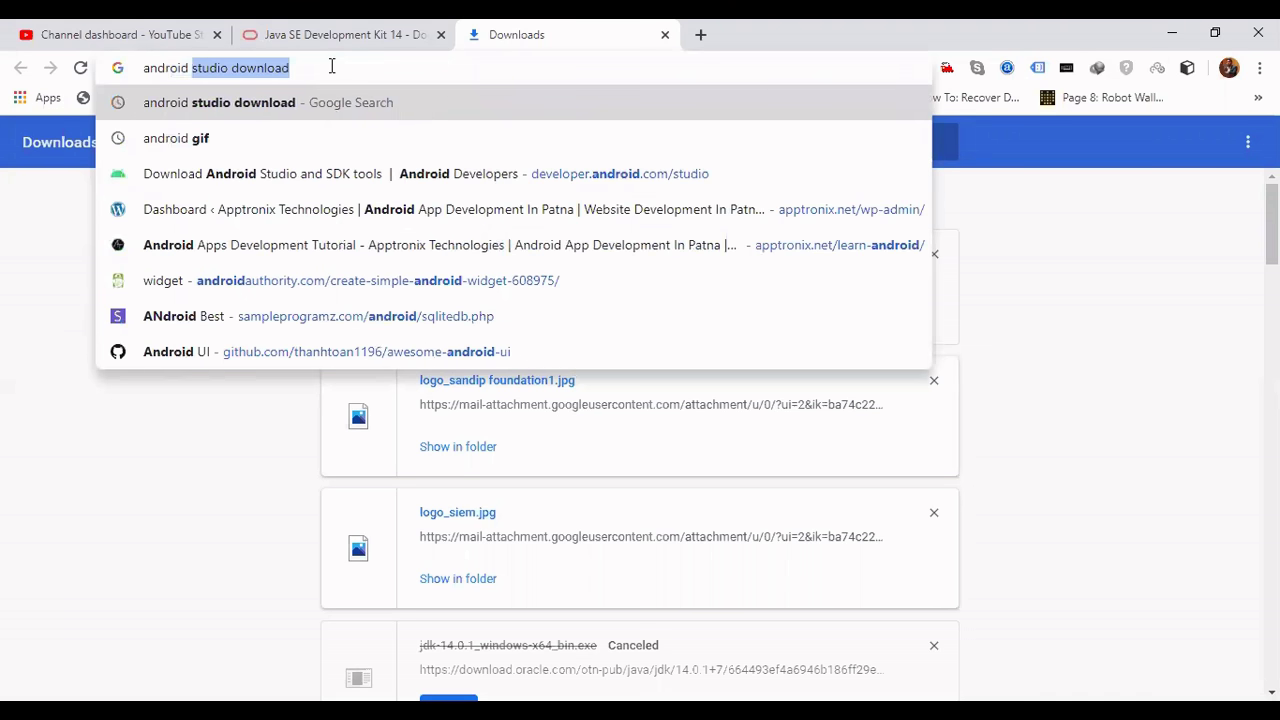
key(Return)
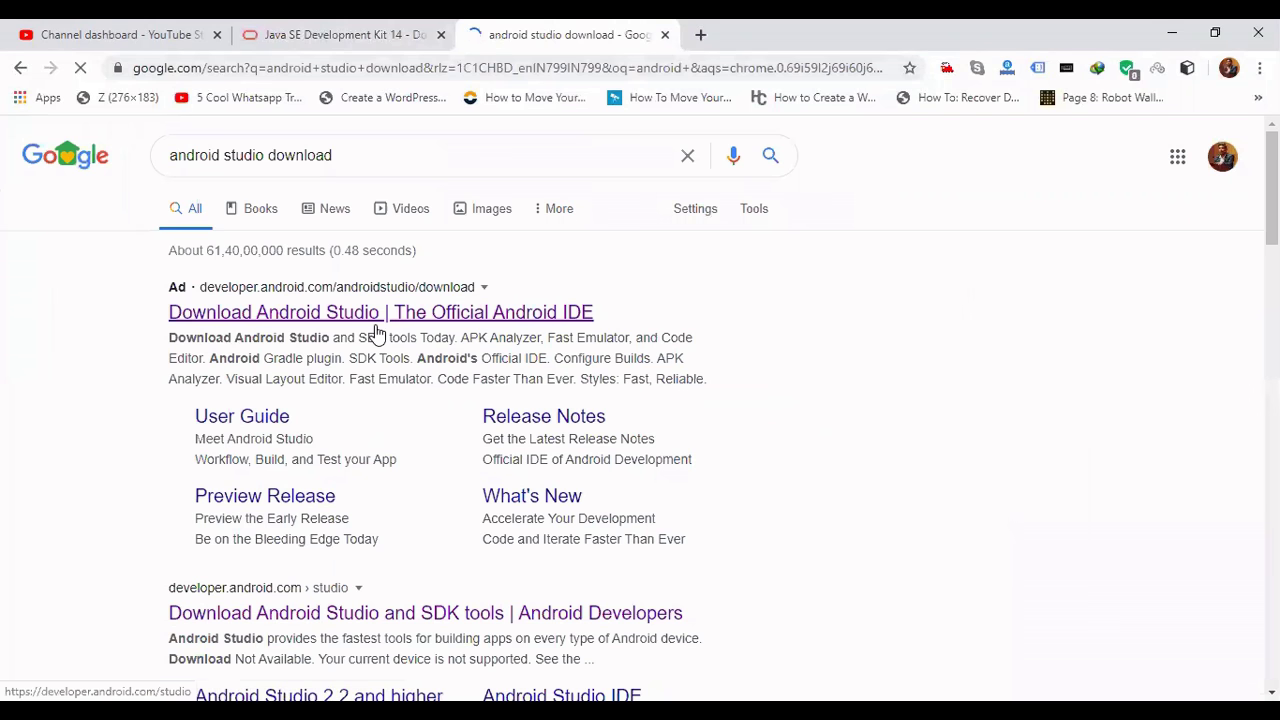
click(330, 320)
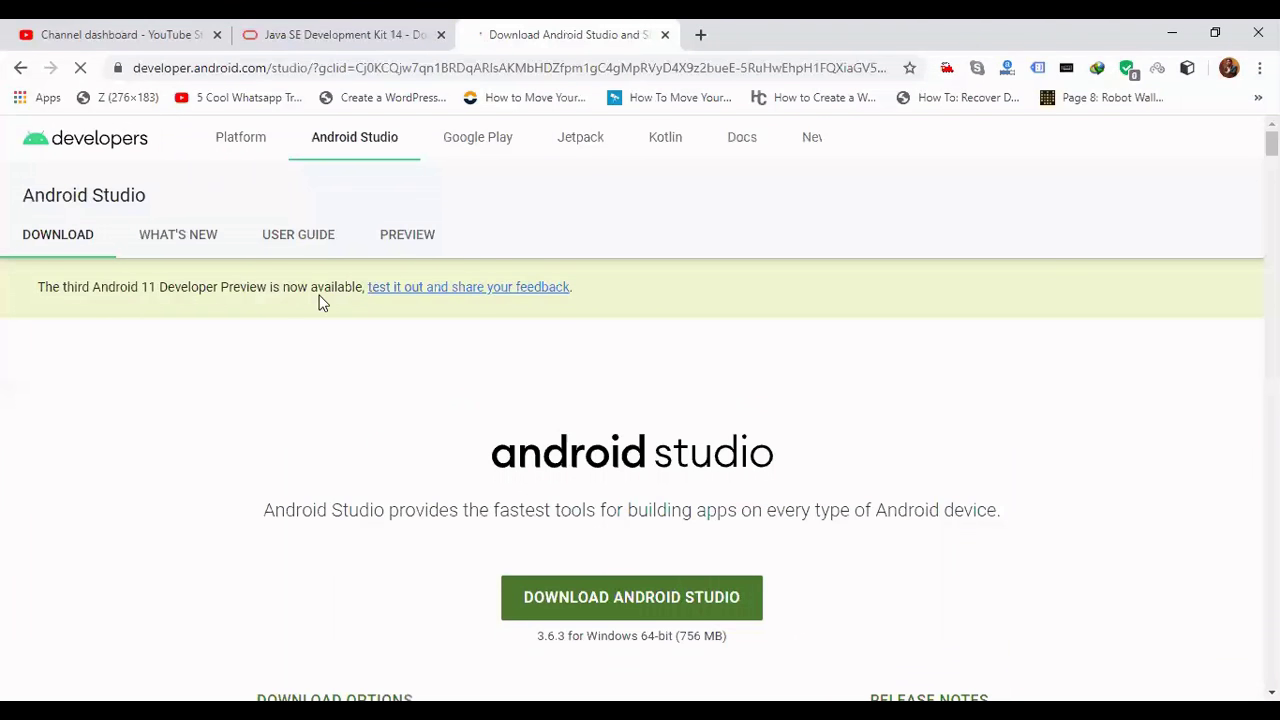
Agree to the terms and conditions and start downloading Android Studio for Windows.
scroll(620, 484, down, 2)
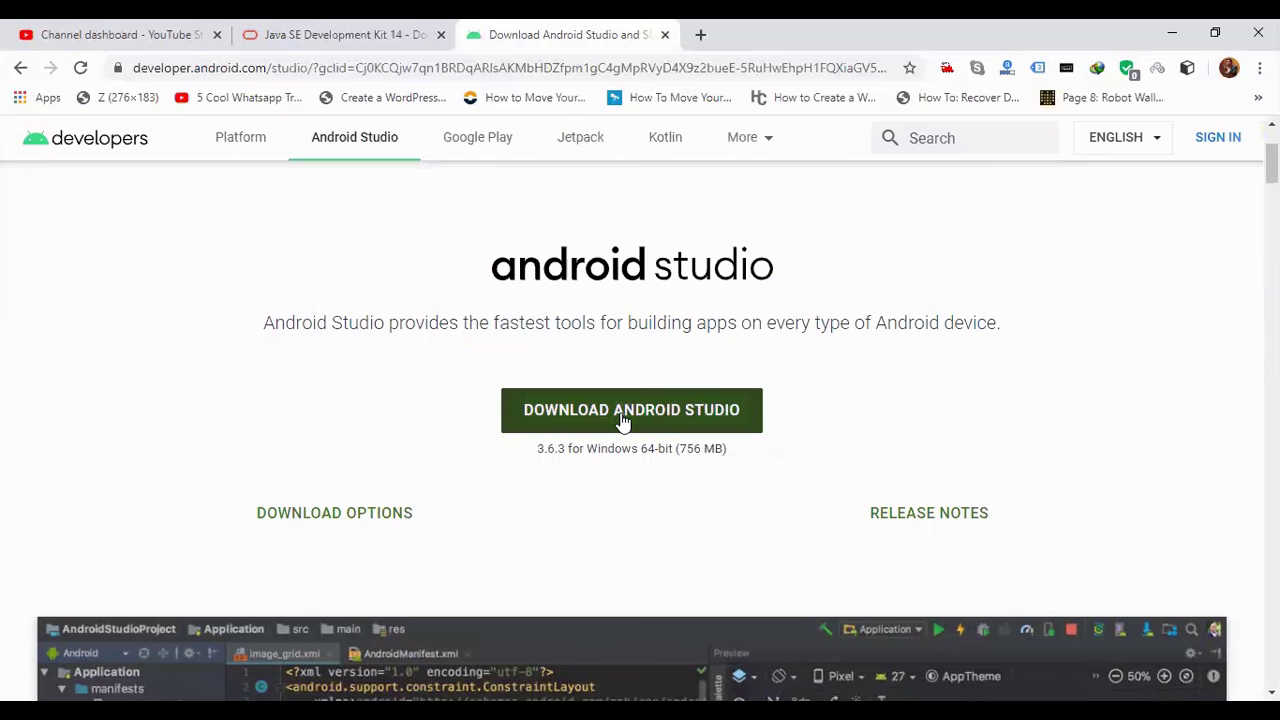
click(624, 413)
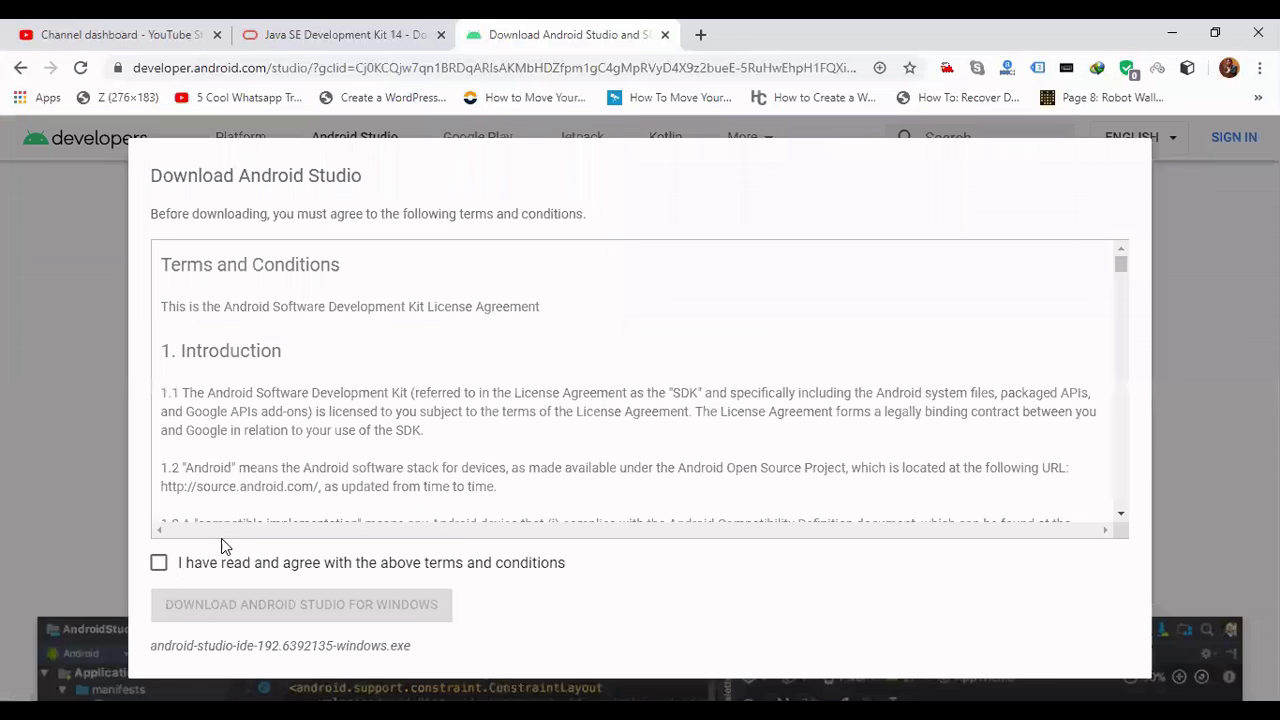
click(159, 566)
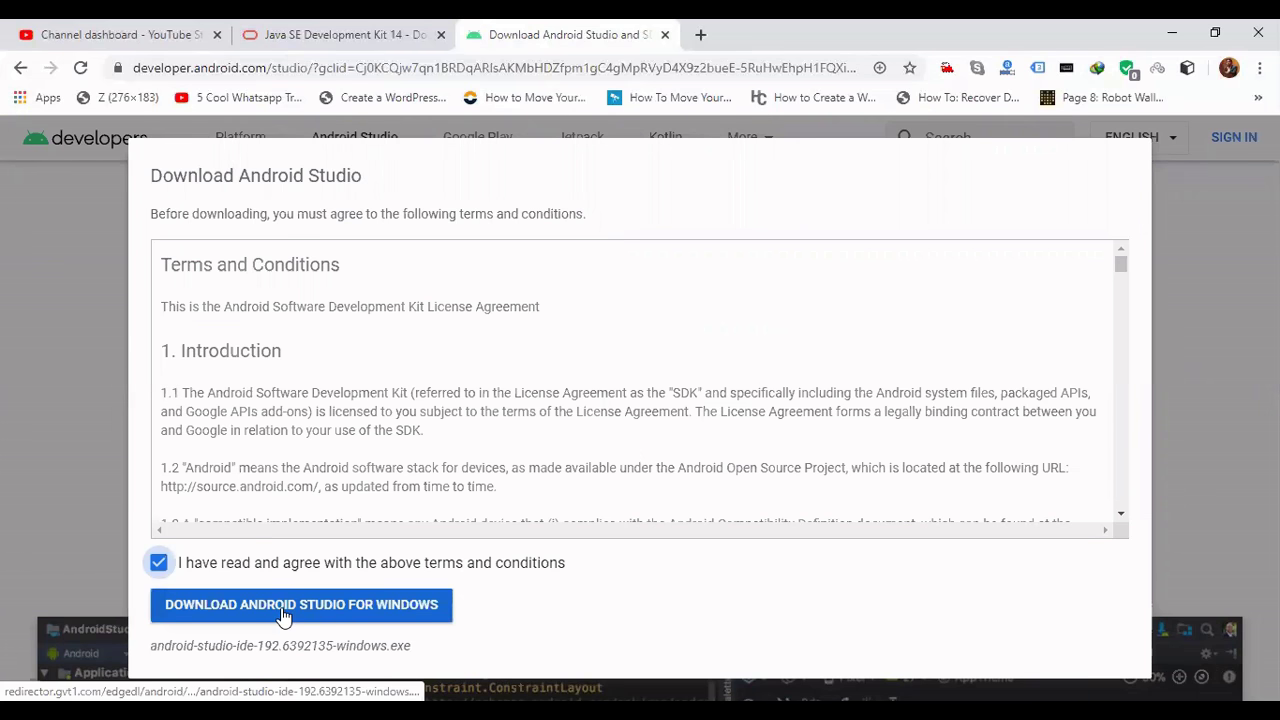
click(282, 610)
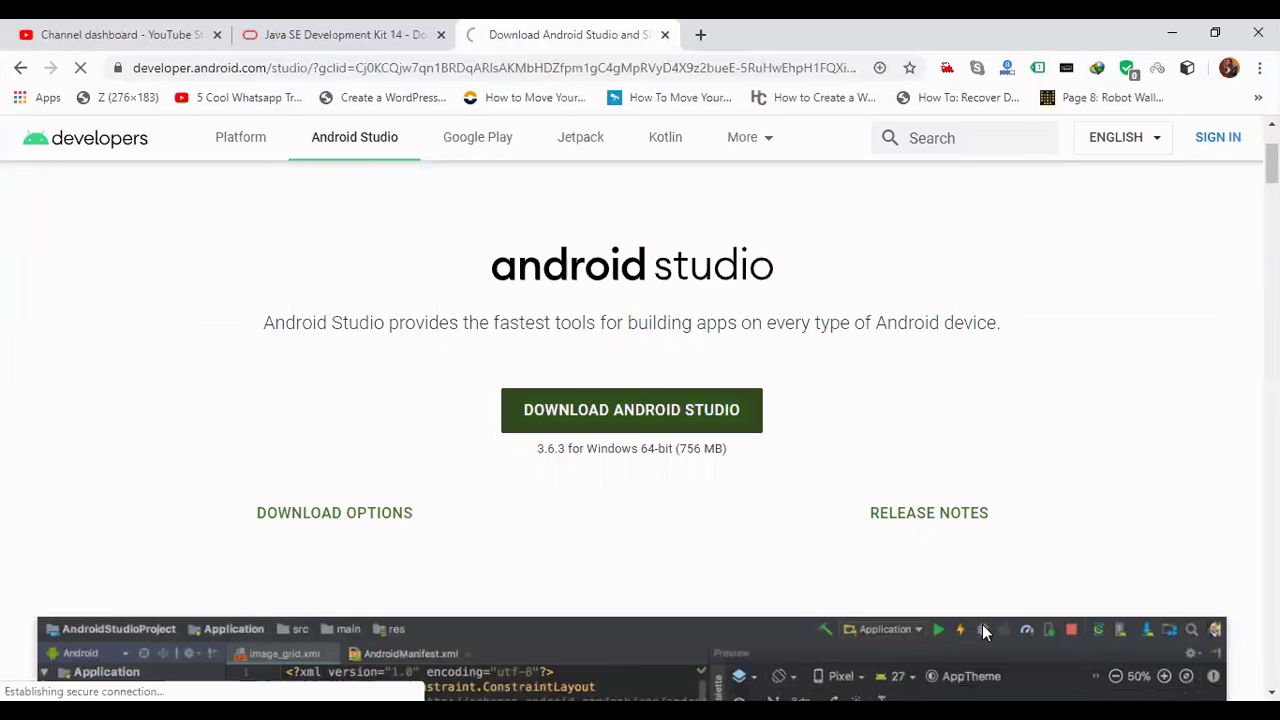
Show the browser's downloads list and cancel the running Android Studio installer download.
key(ctrl+j)
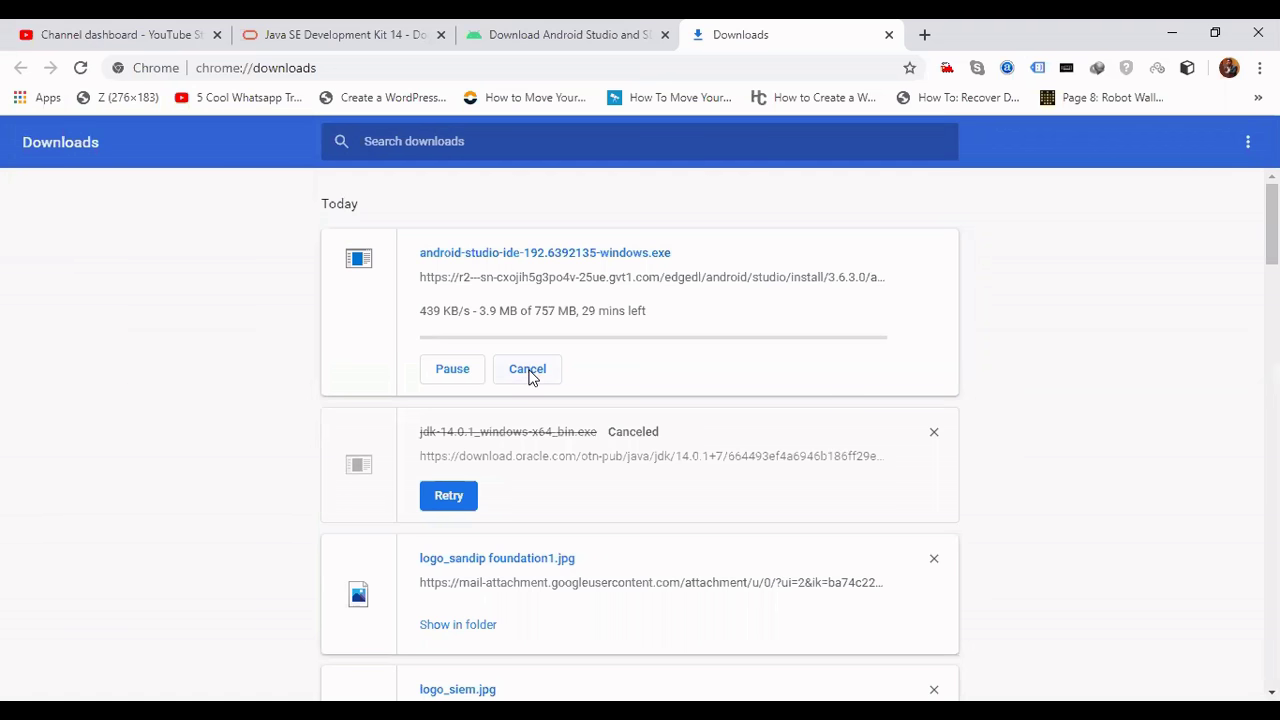
click(528, 370)
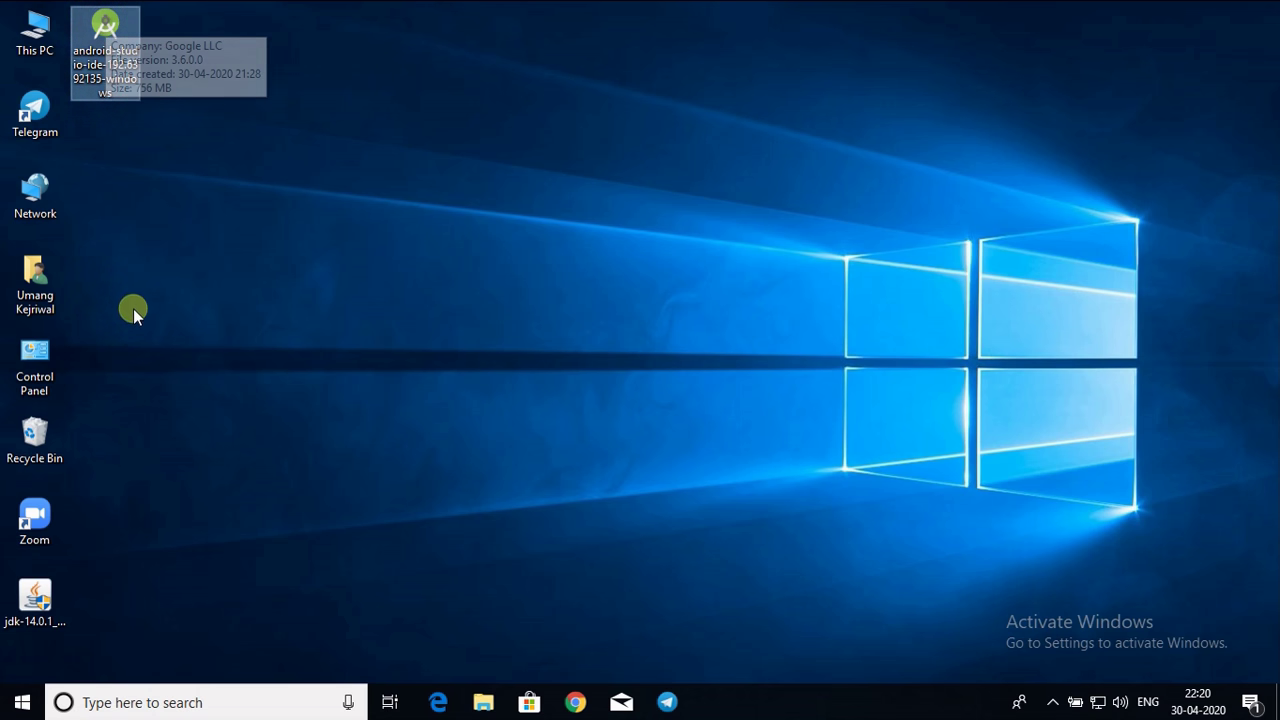
Run the jdk-14.0.1 installer from the desktop, install it to C:\Program Files\Java\jdk-14.0.1\ and close the wizard.
double_click(40, 604)
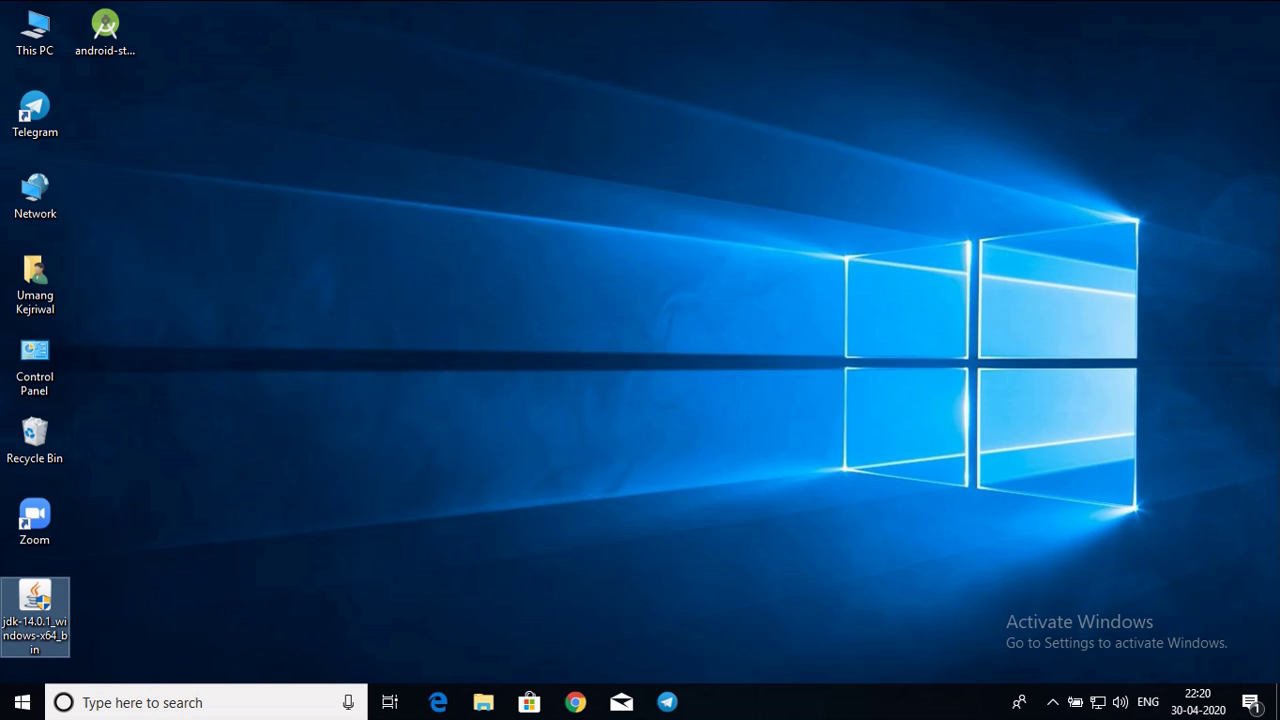
click(505, 493)
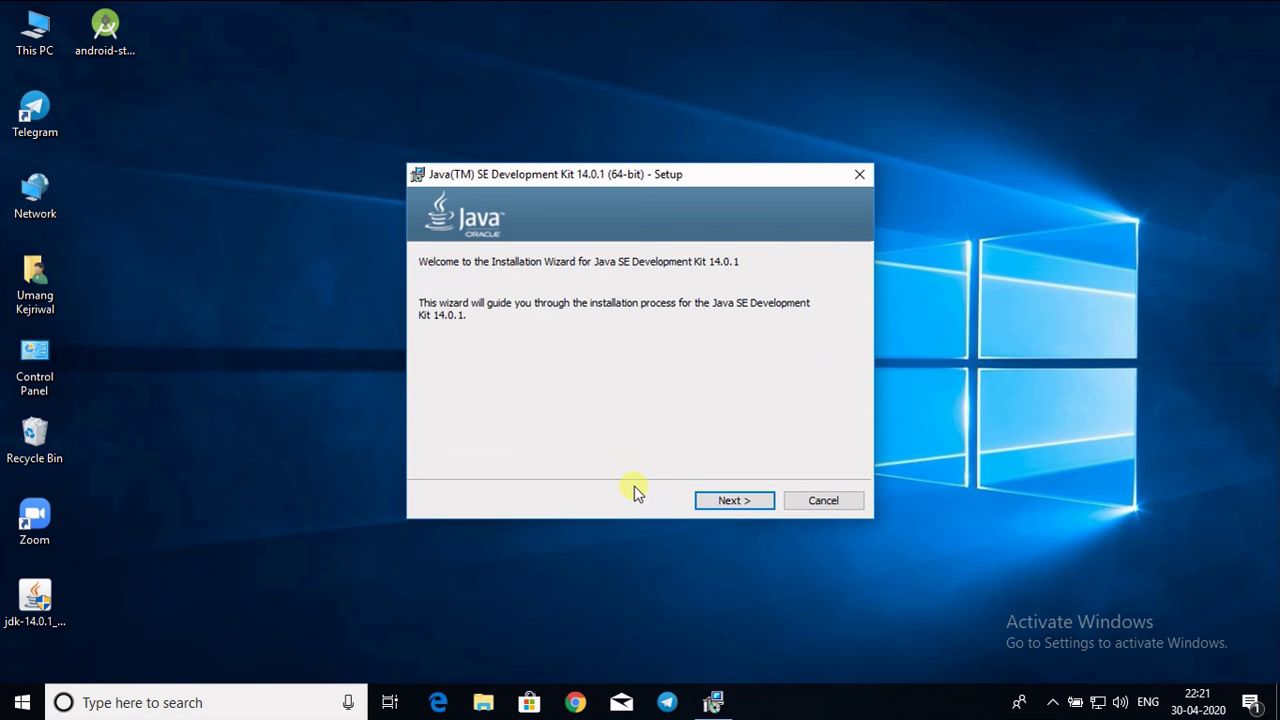
click(731, 501)
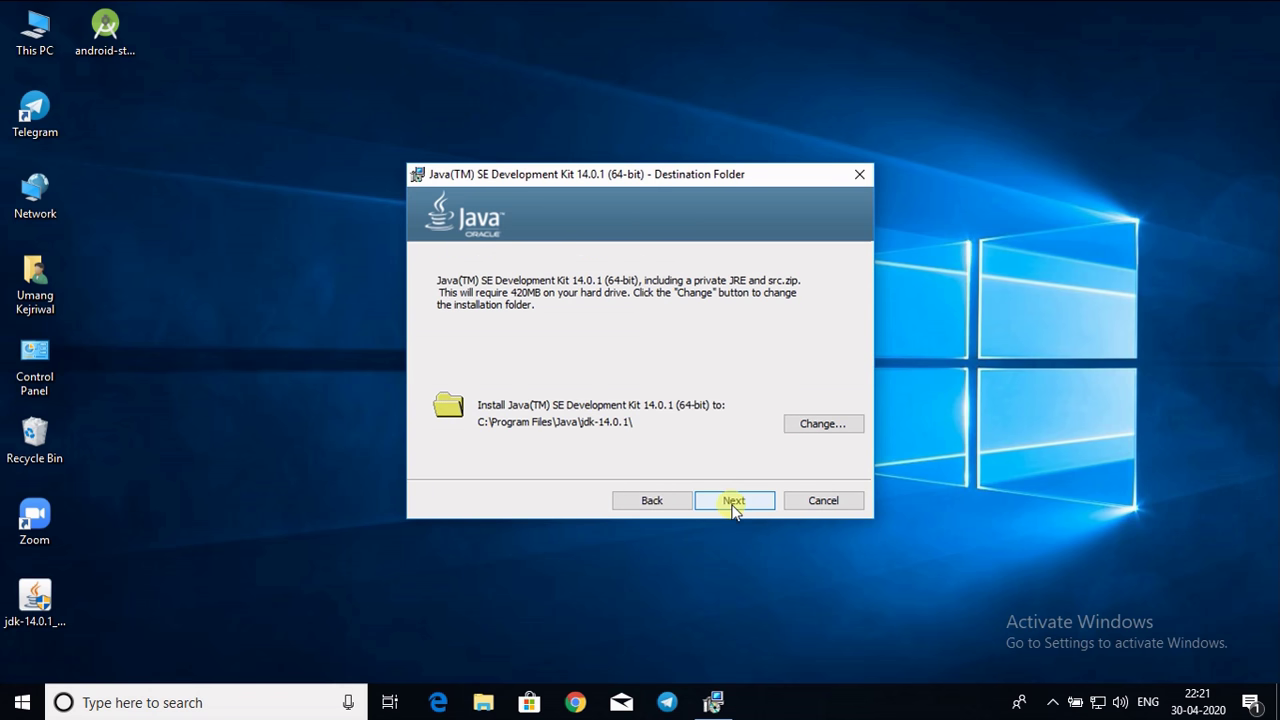
click(724, 502)
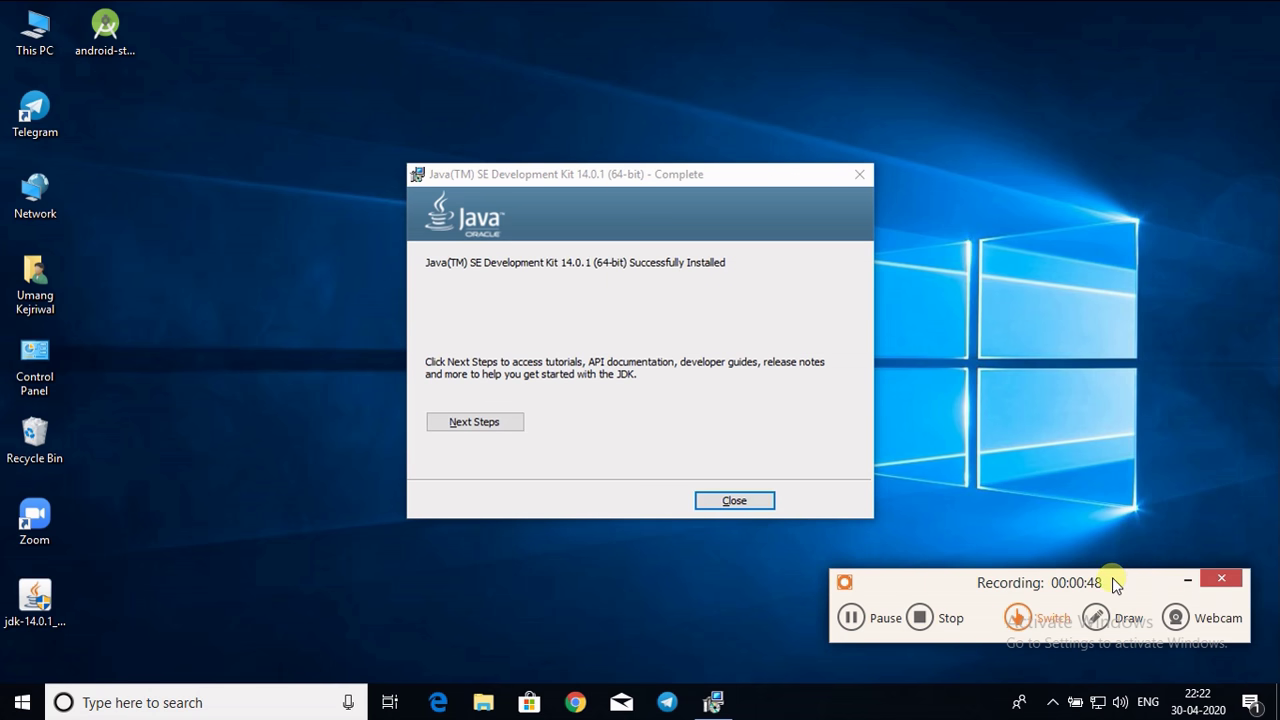
click(740, 504)
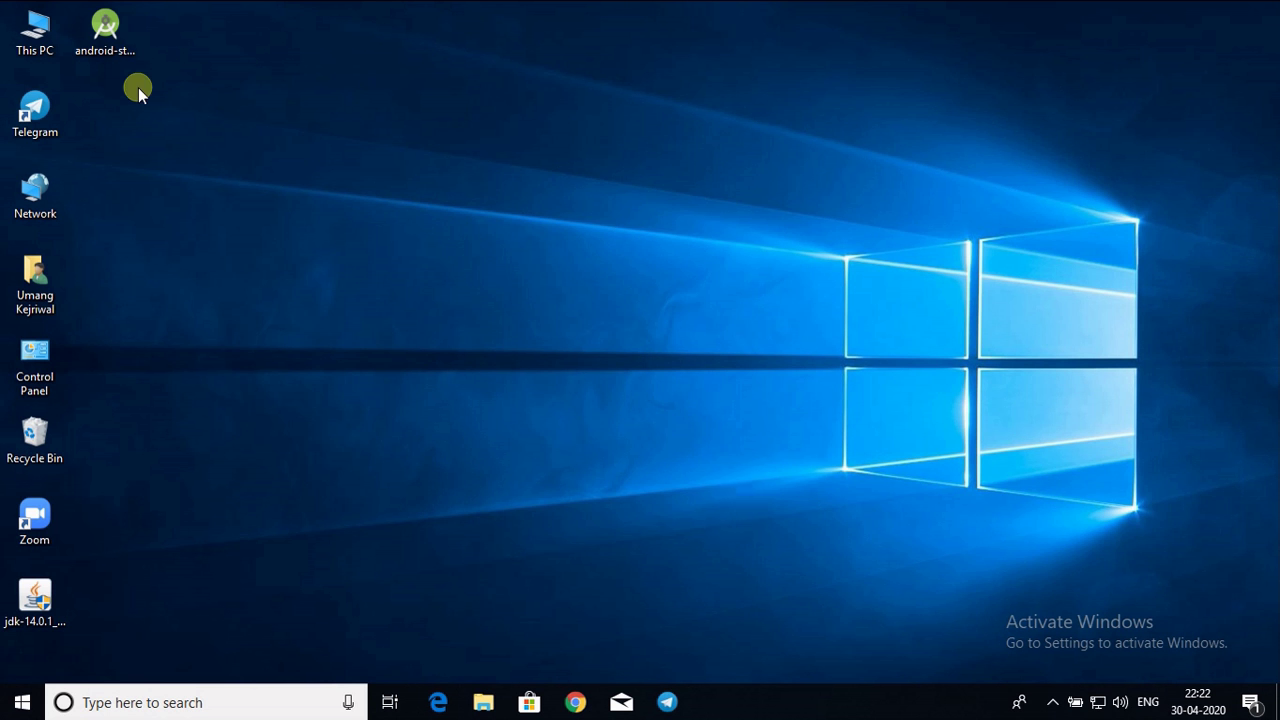
Launch the Android Studio installer from the desktop and keep the Android Studio and Android Virtual Device components selected.
click(116, 54)
double_click(116, 54)
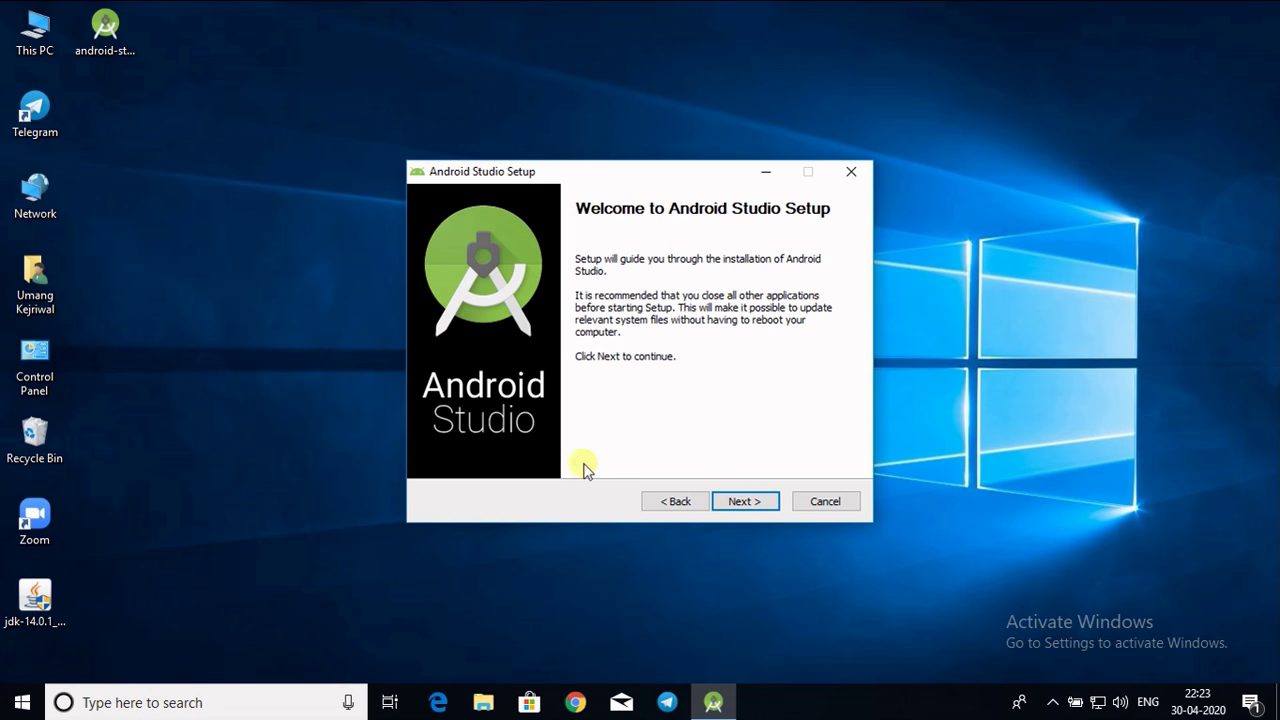
click(744, 501)
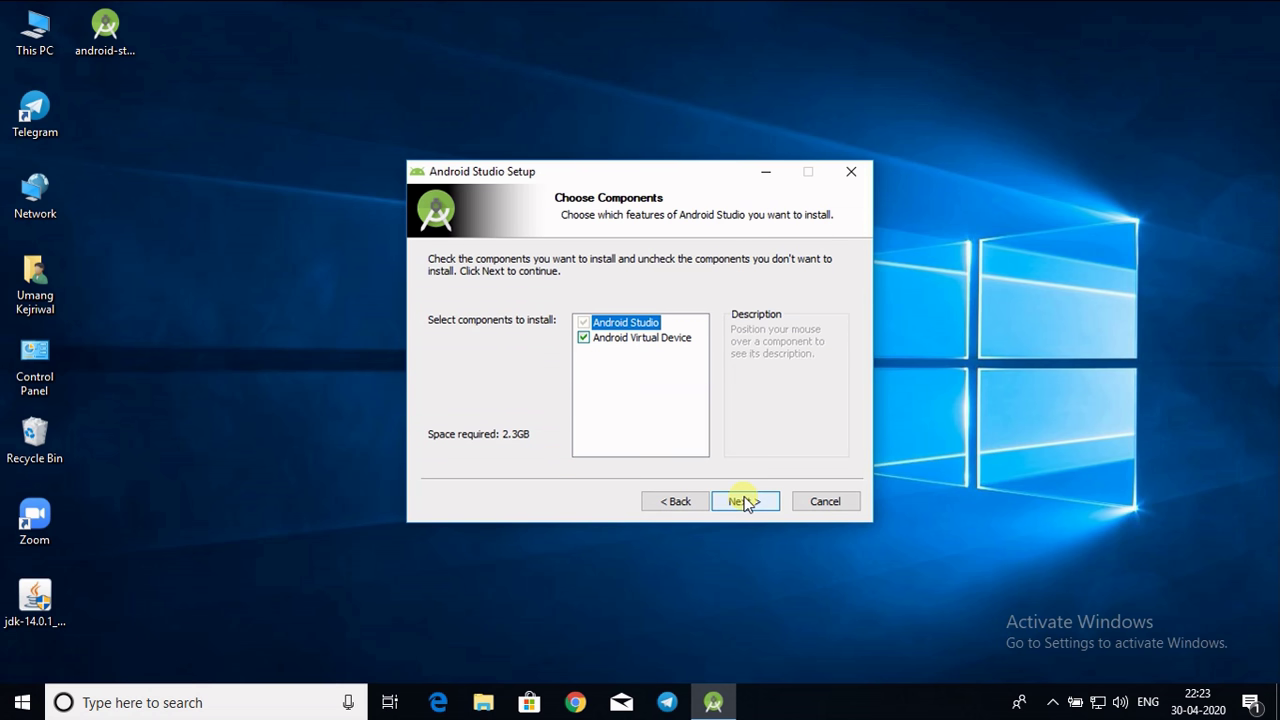
mouse_move(585, 344)
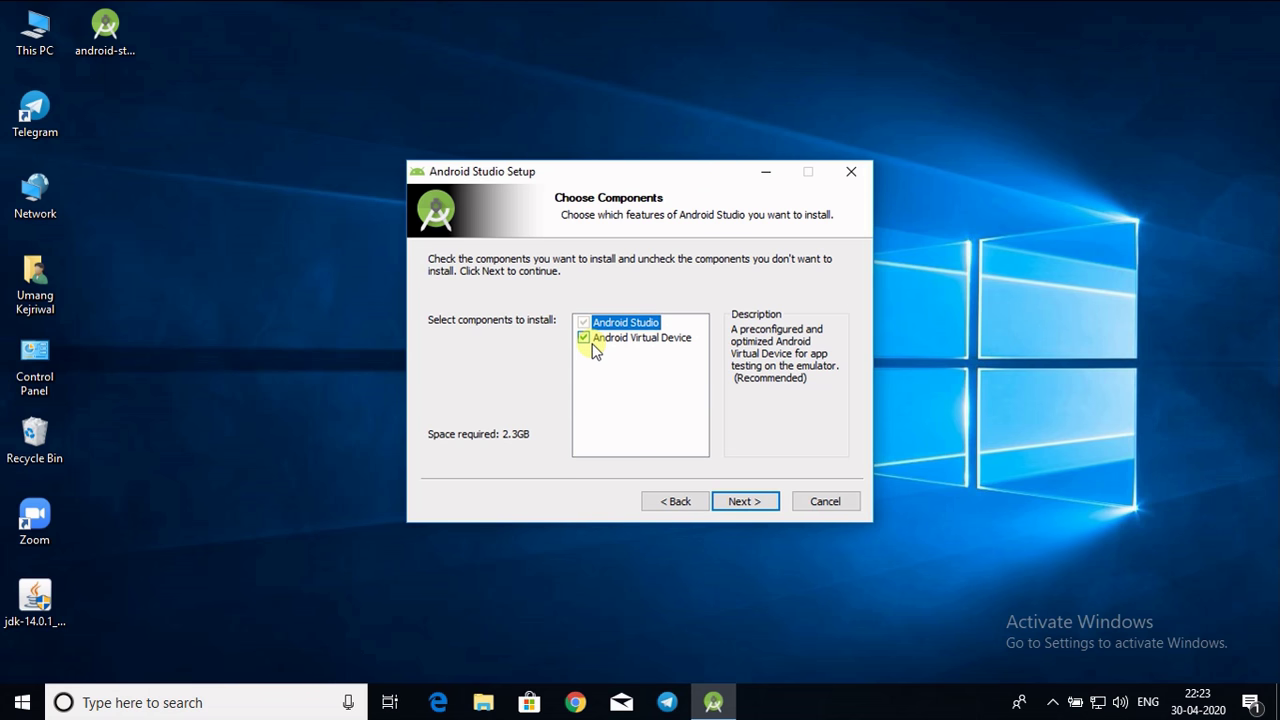
click(739, 507)
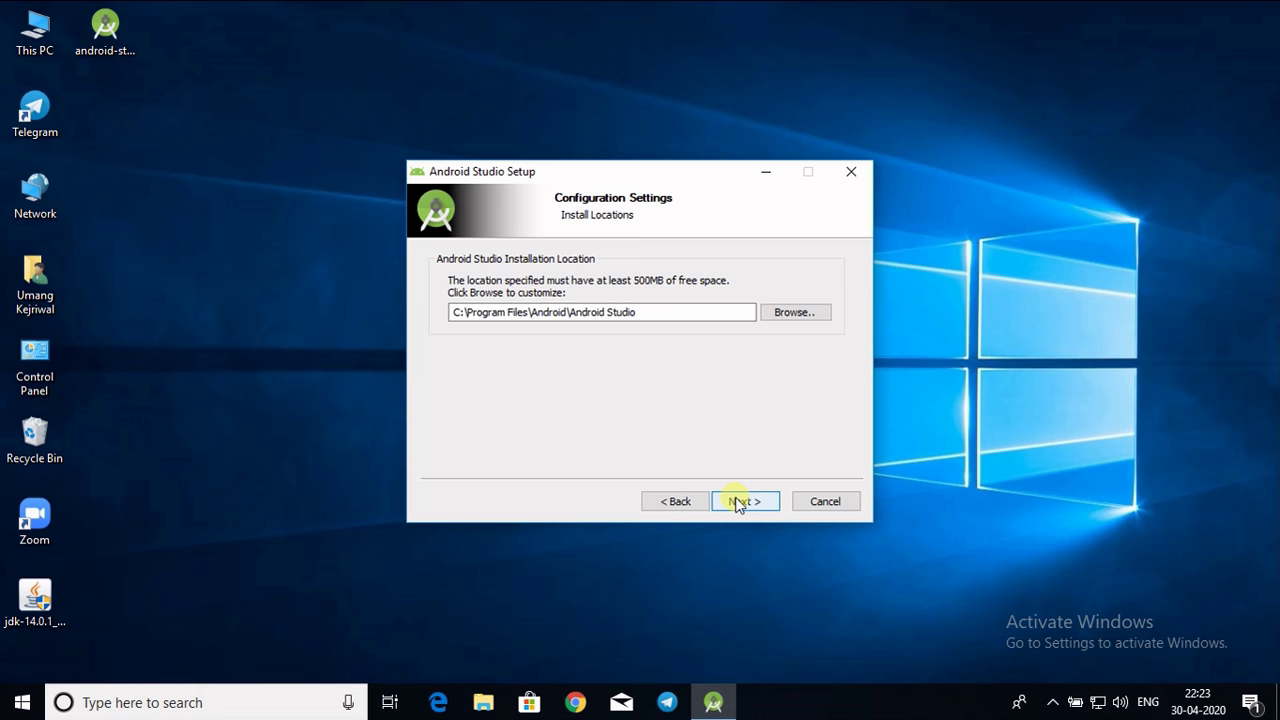
Install Android Studio to C:\Program Files\Android\Android Studio, using the Android Studio Start Menu folder for the shortcuts.
click(739, 503)
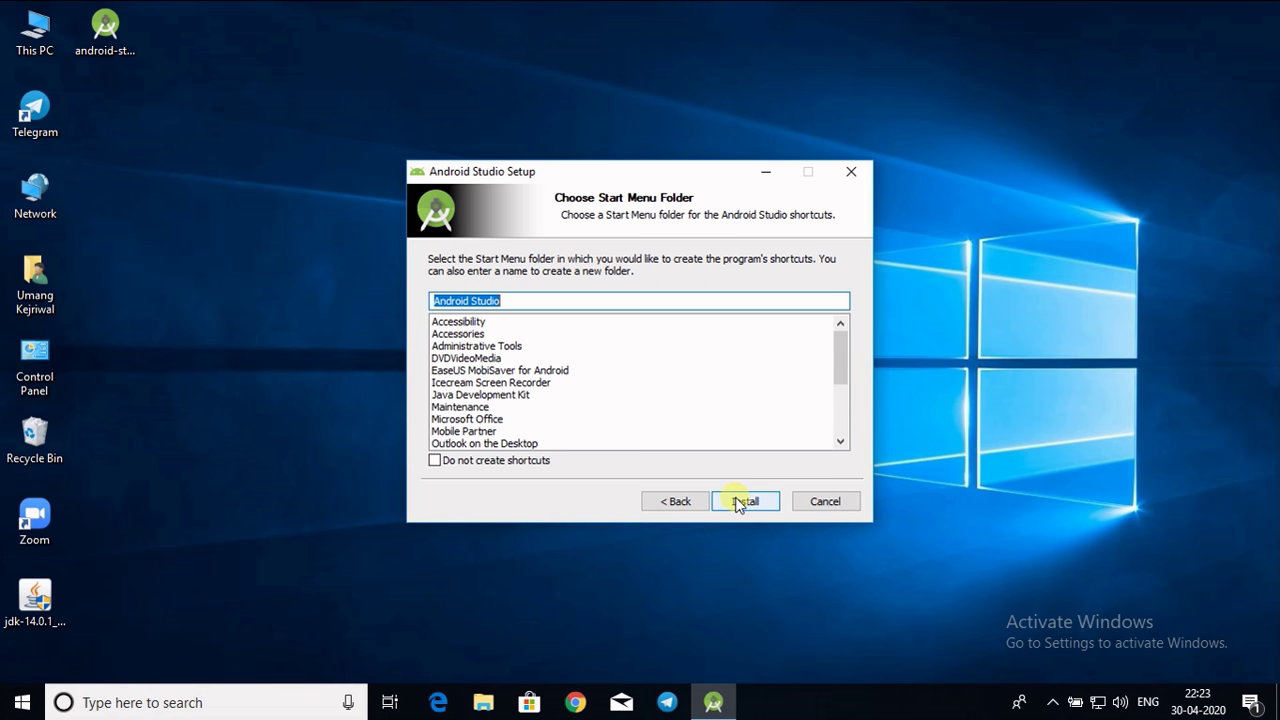
click(736, 498)
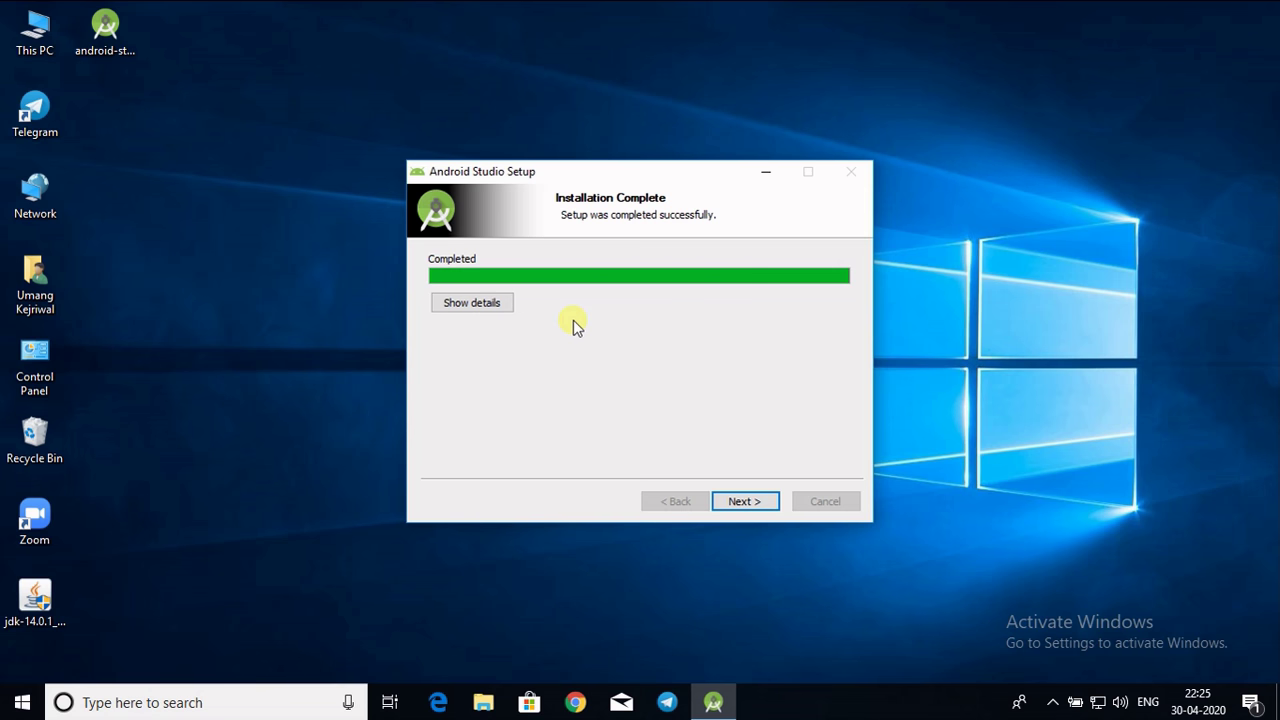
click(740, 502)
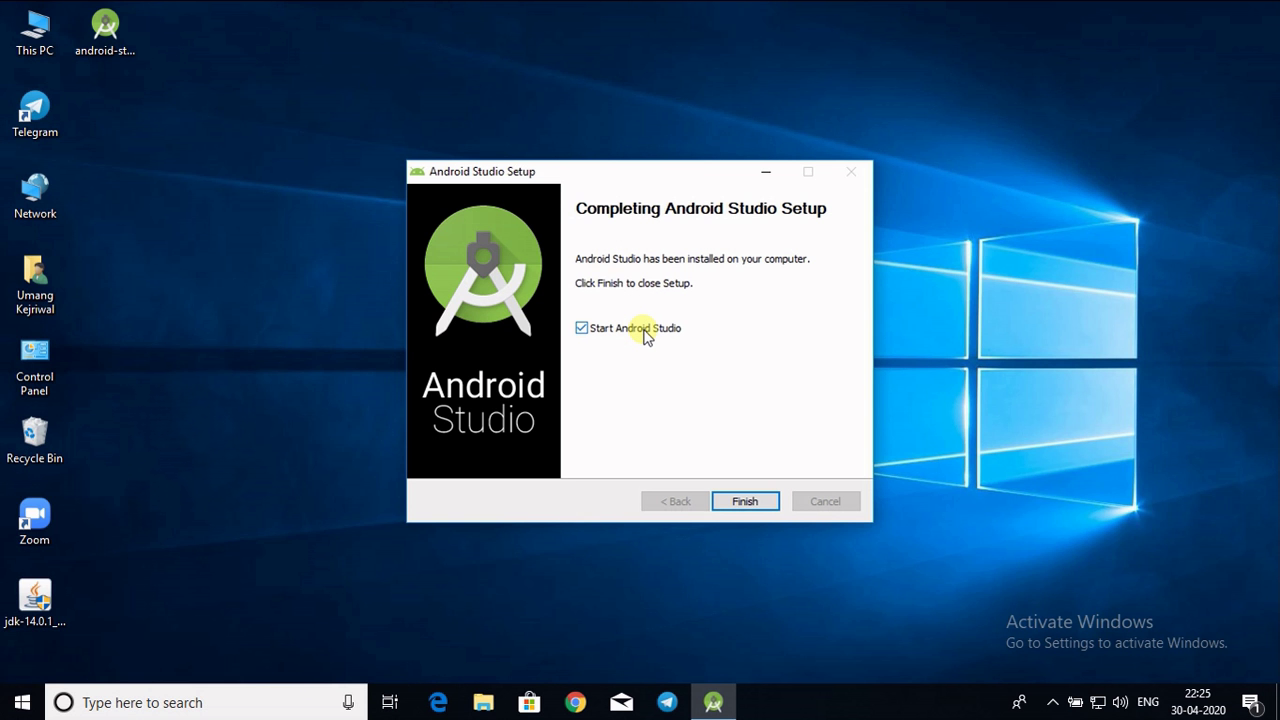
Finish the installer with Android Studio starting, import no previous settings, and decline sending usage statistics to Google.
click(741, 507)
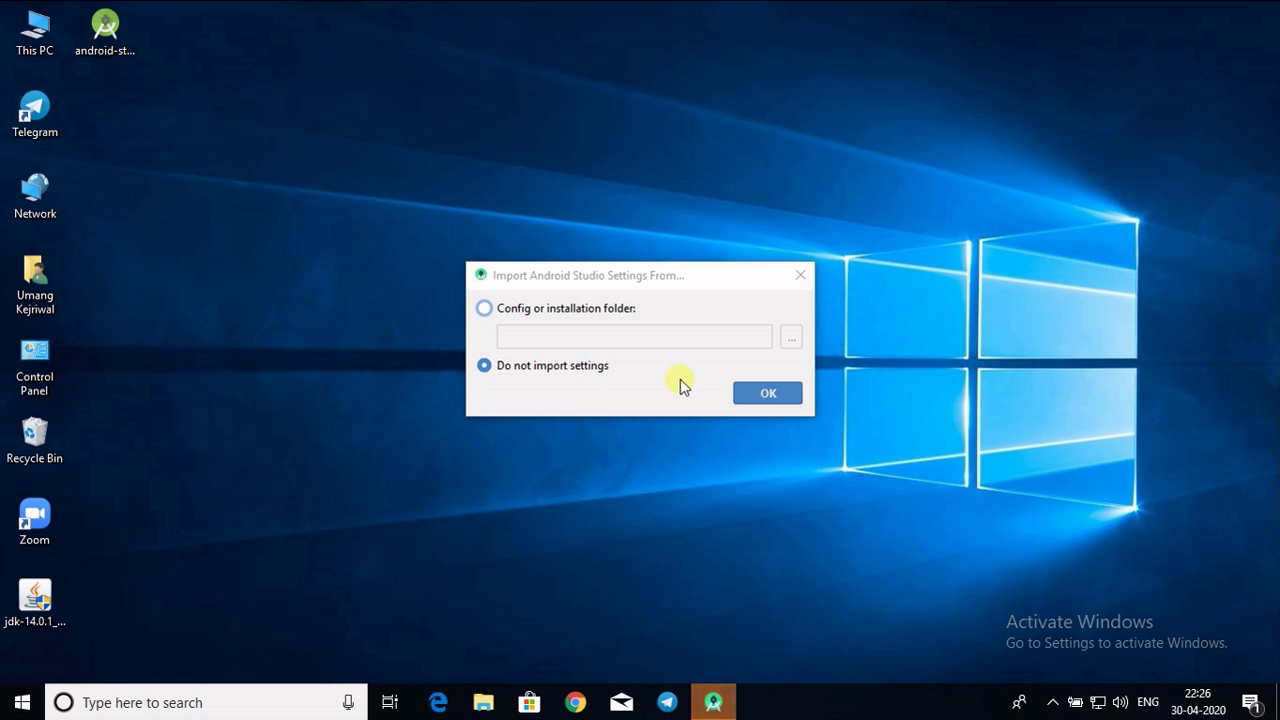
click(766, 396)
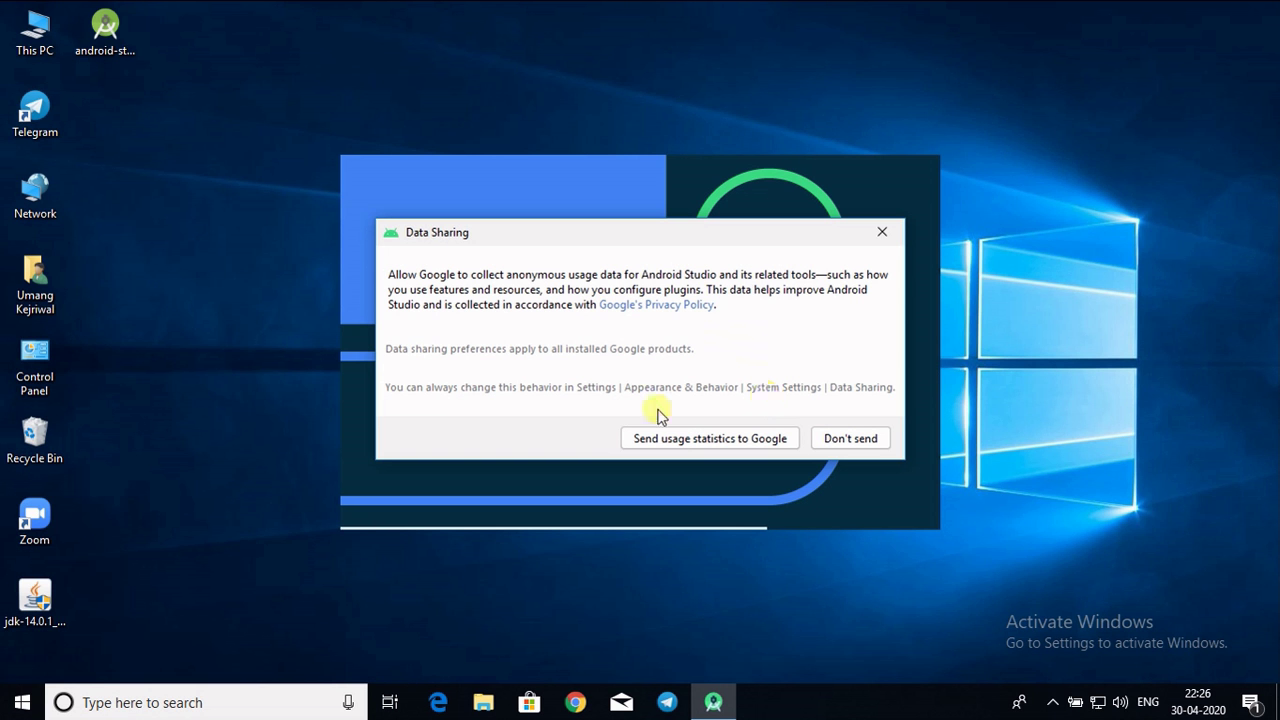
click(828, 442)
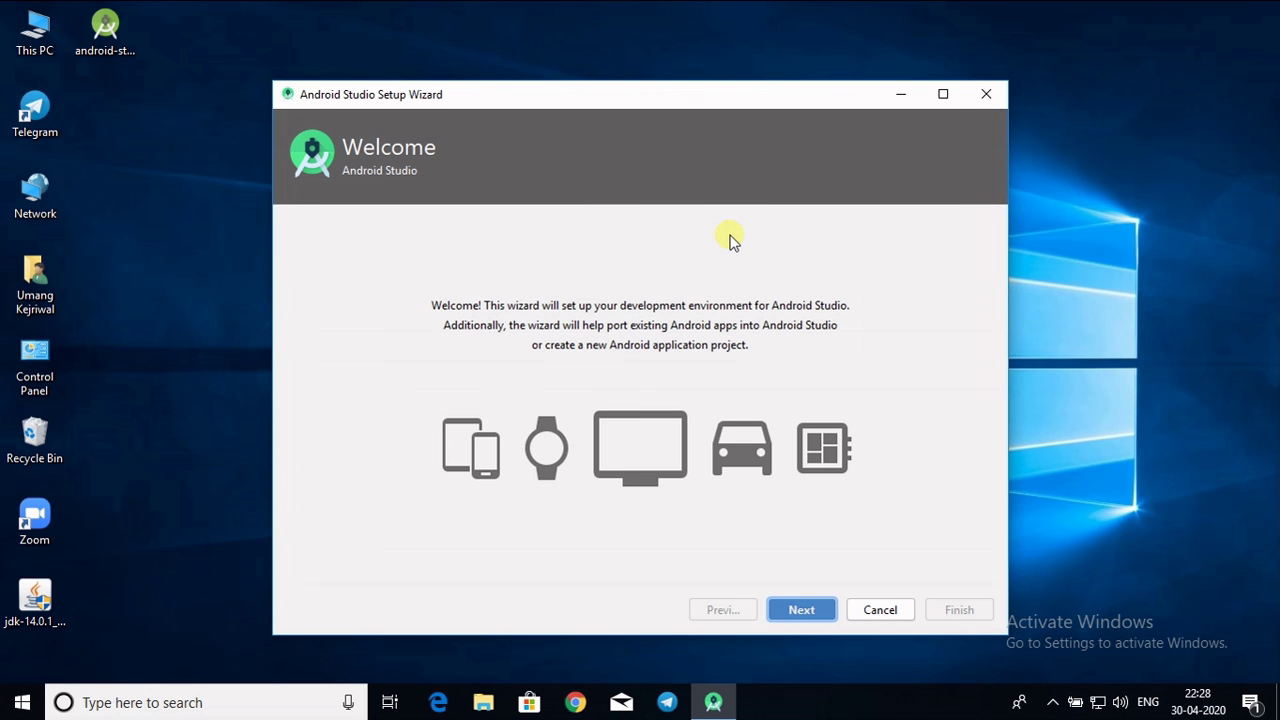
Advance through the setup wizard, preview the Darcula theme, and select the Light UI theme.
click(800, 610)
click(800, 610)
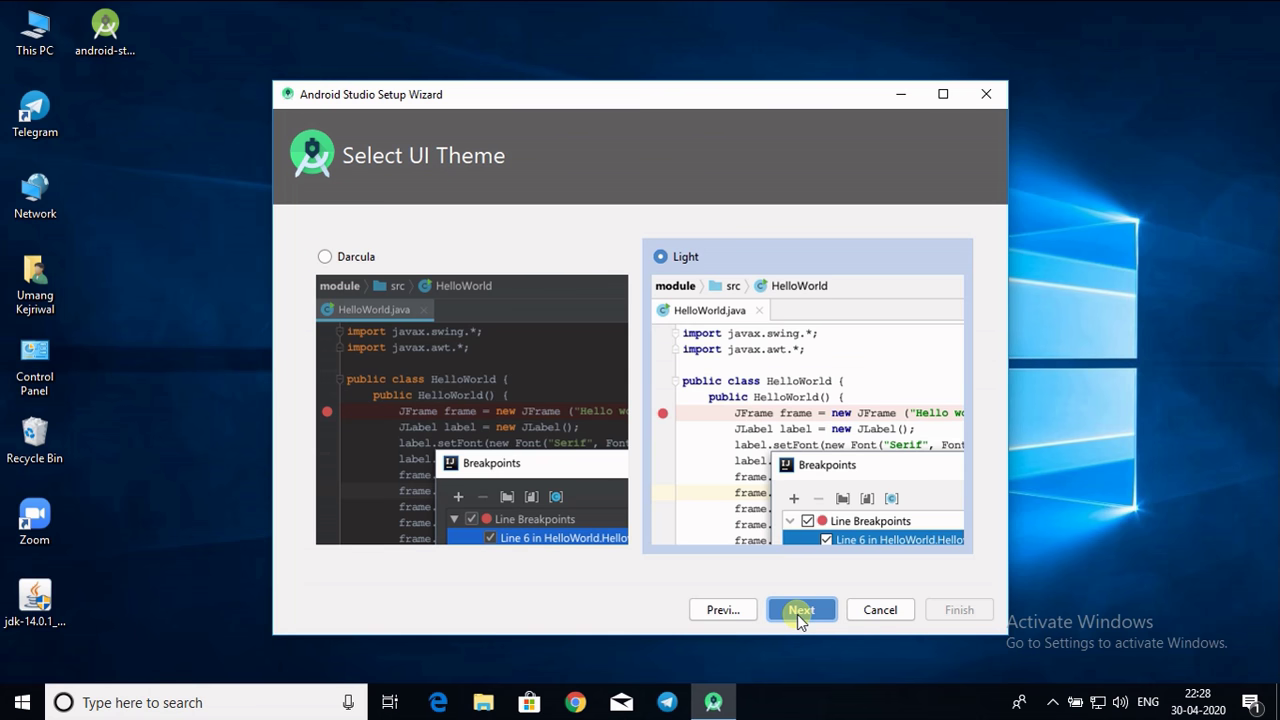
click(460, 398)
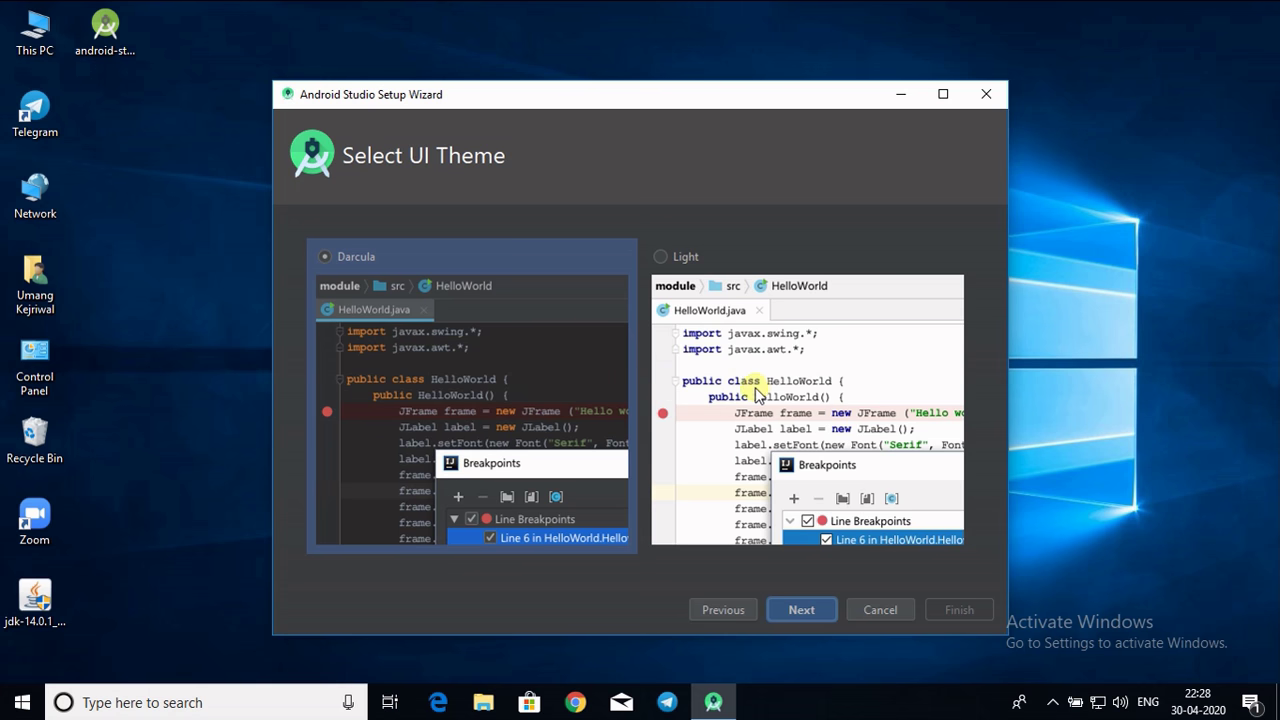
click(758, 395)
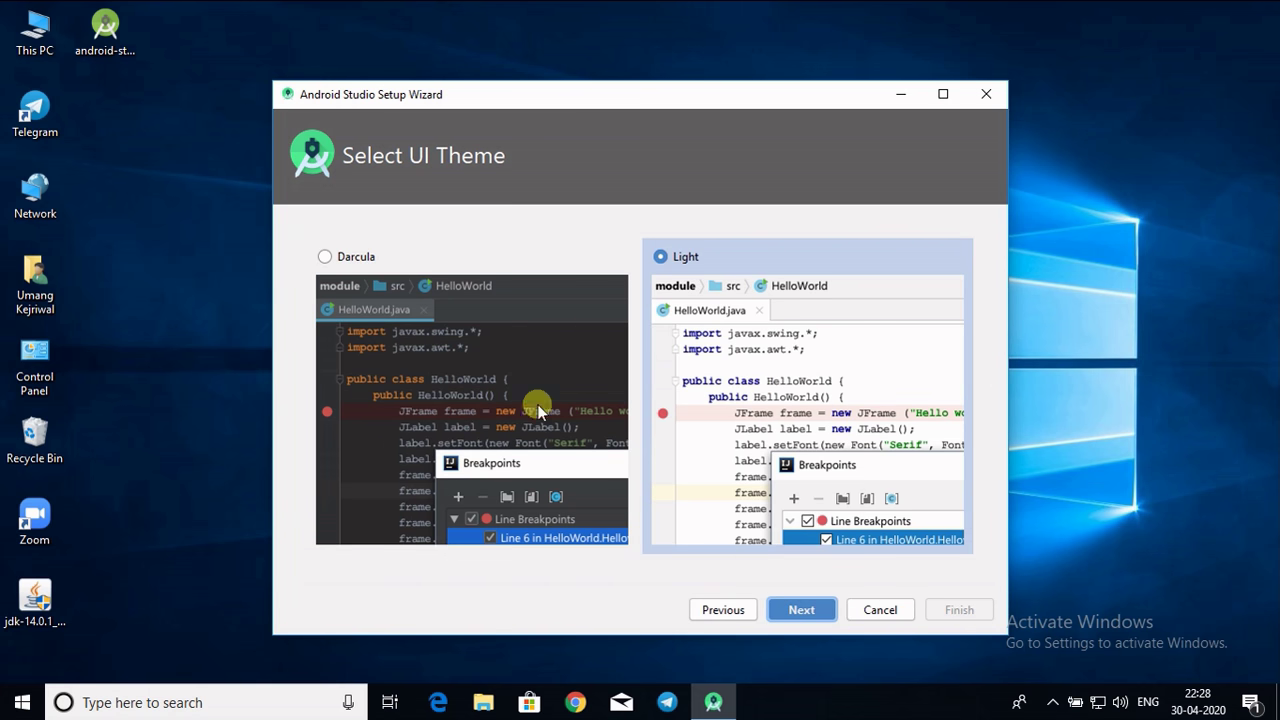
click(806, 615)
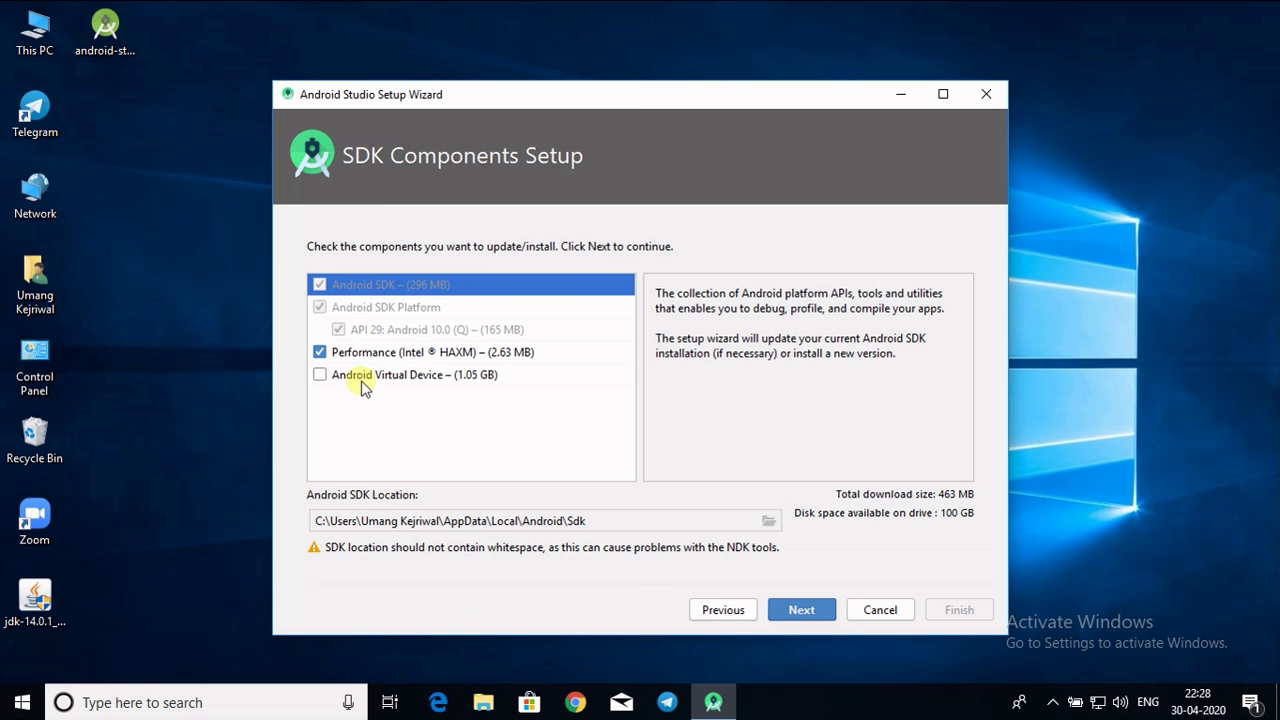
Exclude Performance (Intel HAXM) and Android Virtual Device from the SDK components and continue to the settings review.
click(320, 374)
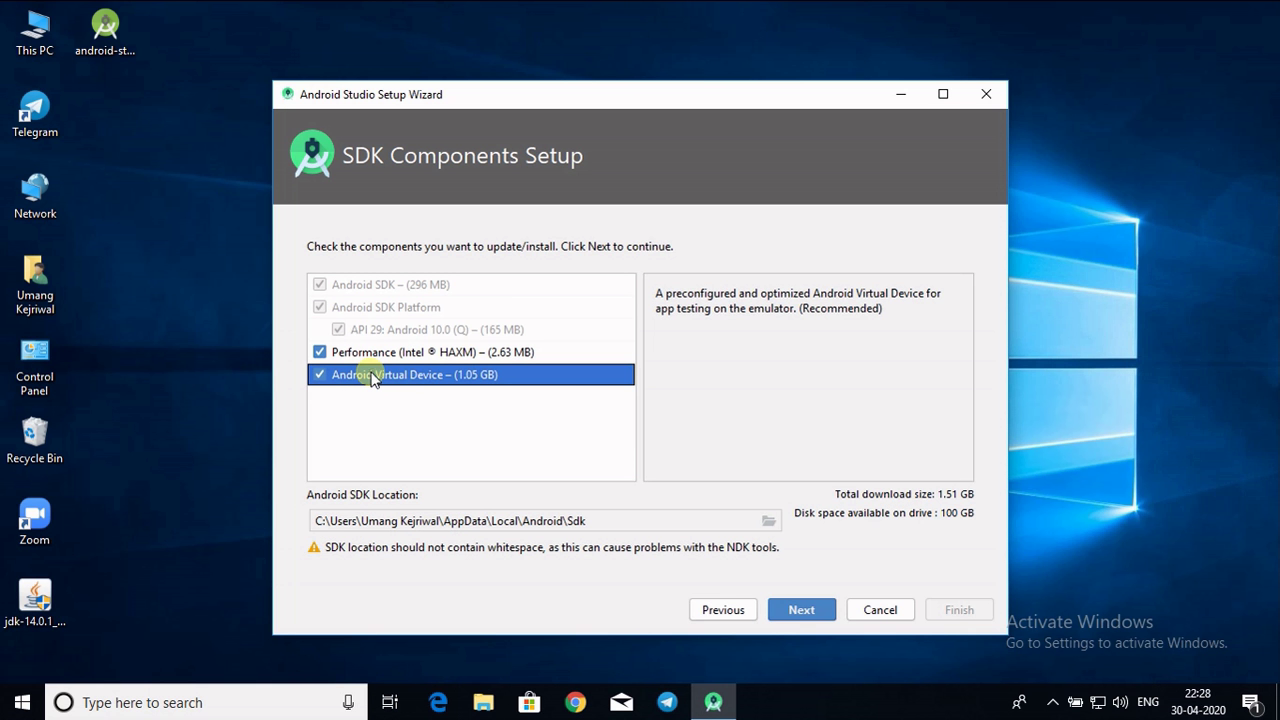
click(319, 352)
click(319, 375)
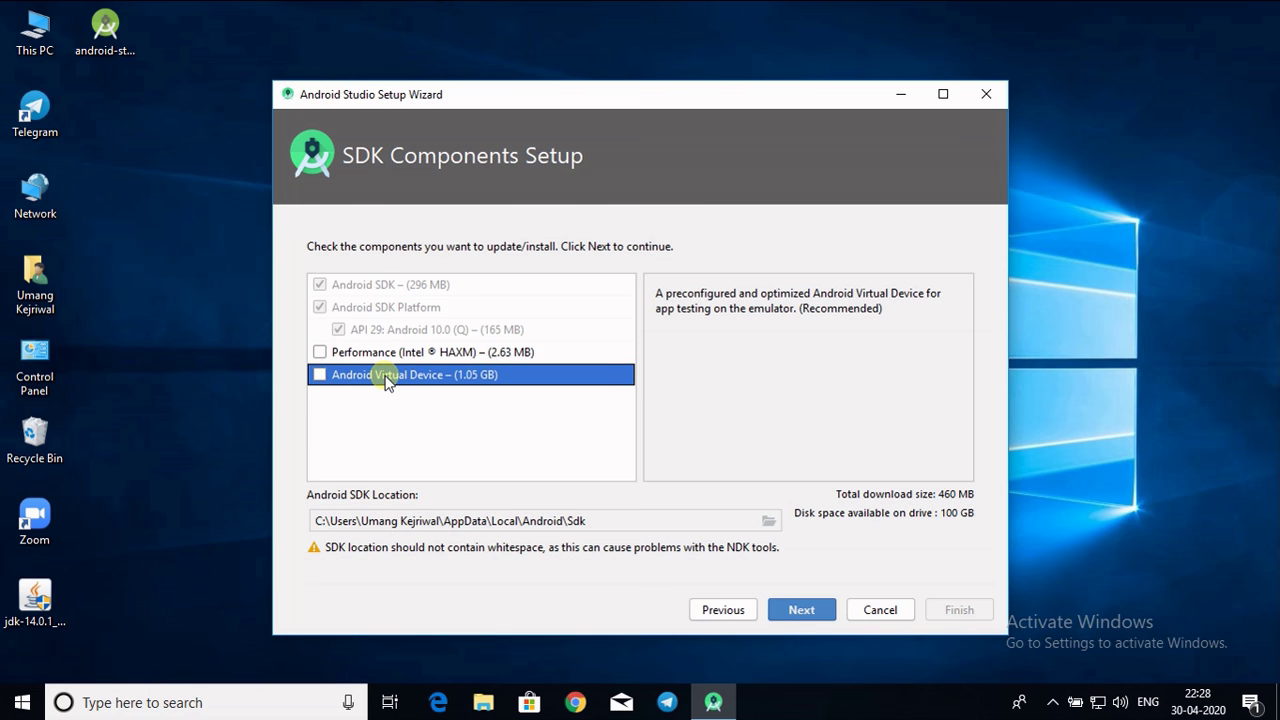
click(368, 285)
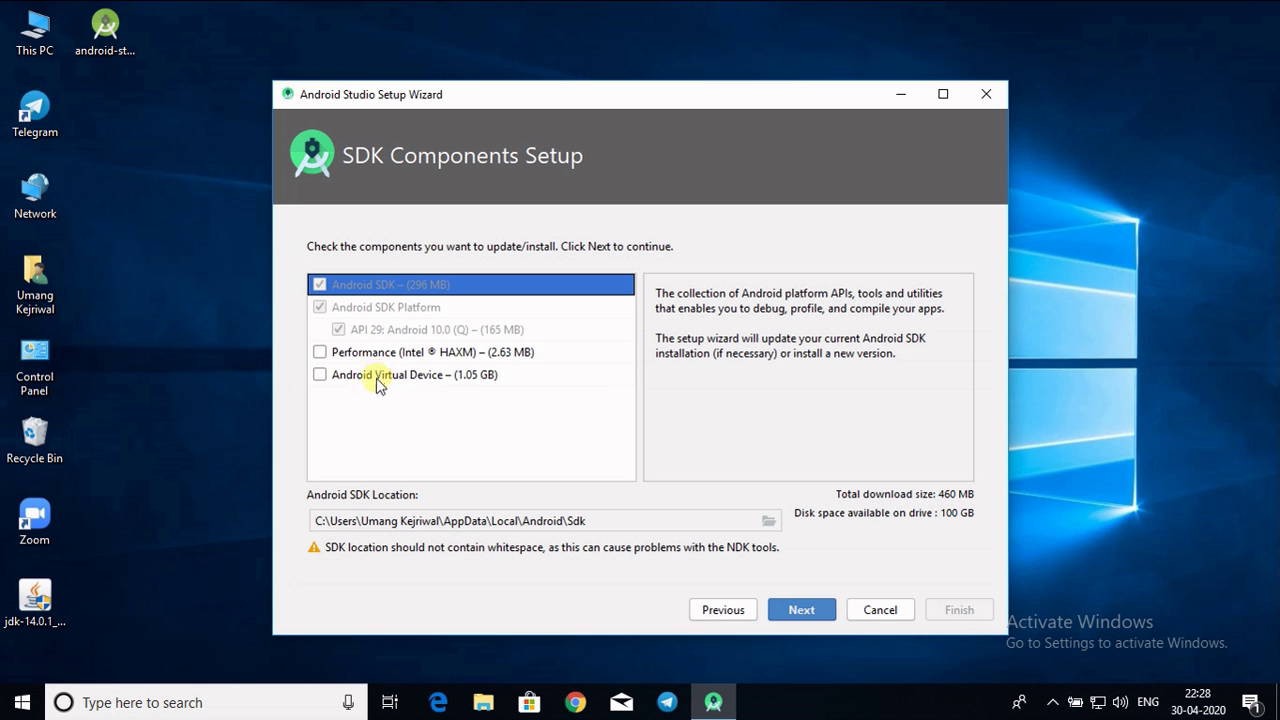
click(813, 609)
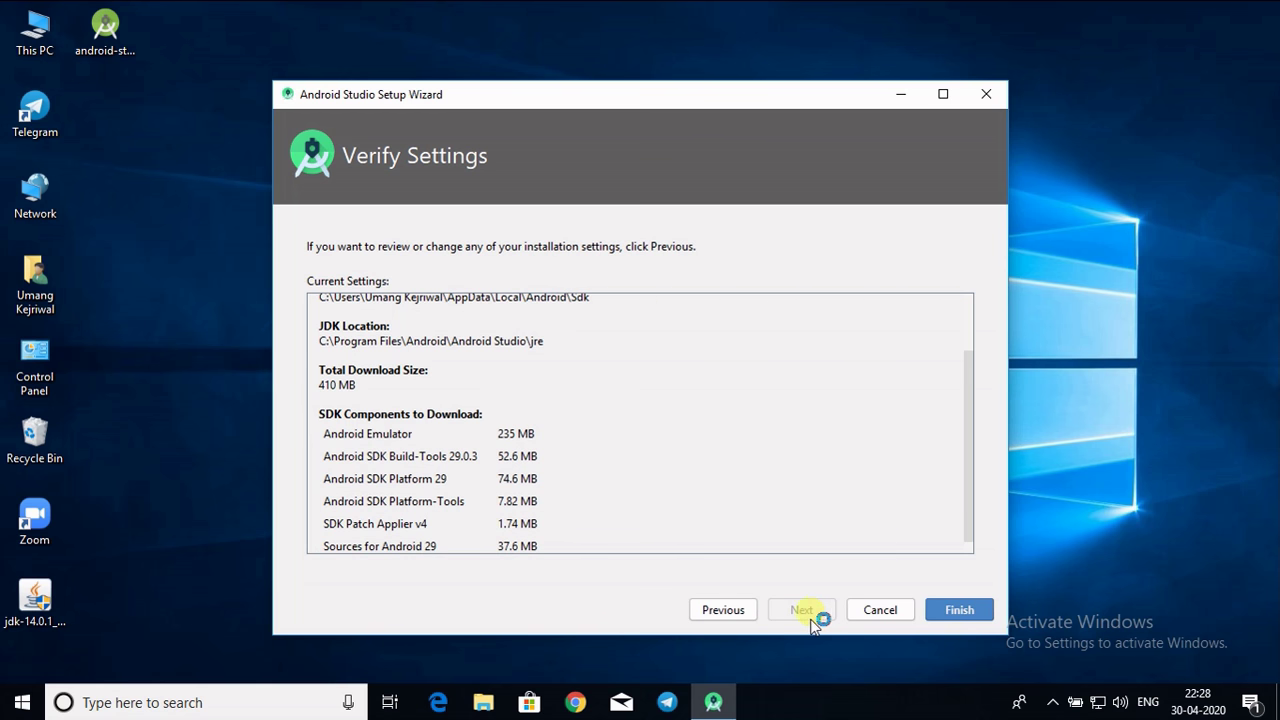
Review the full list of SDK components, download them, and complete the setup wizard.
drag(974, 374, 980, 434)
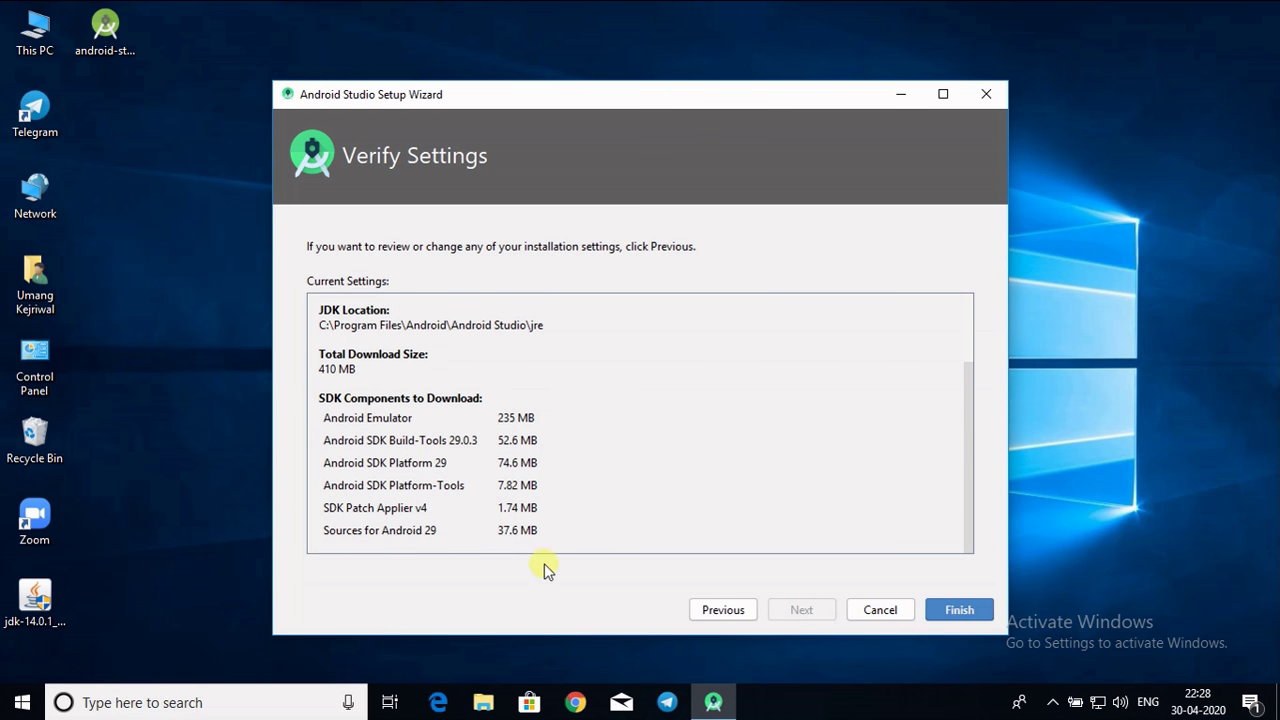
click(958, 610)
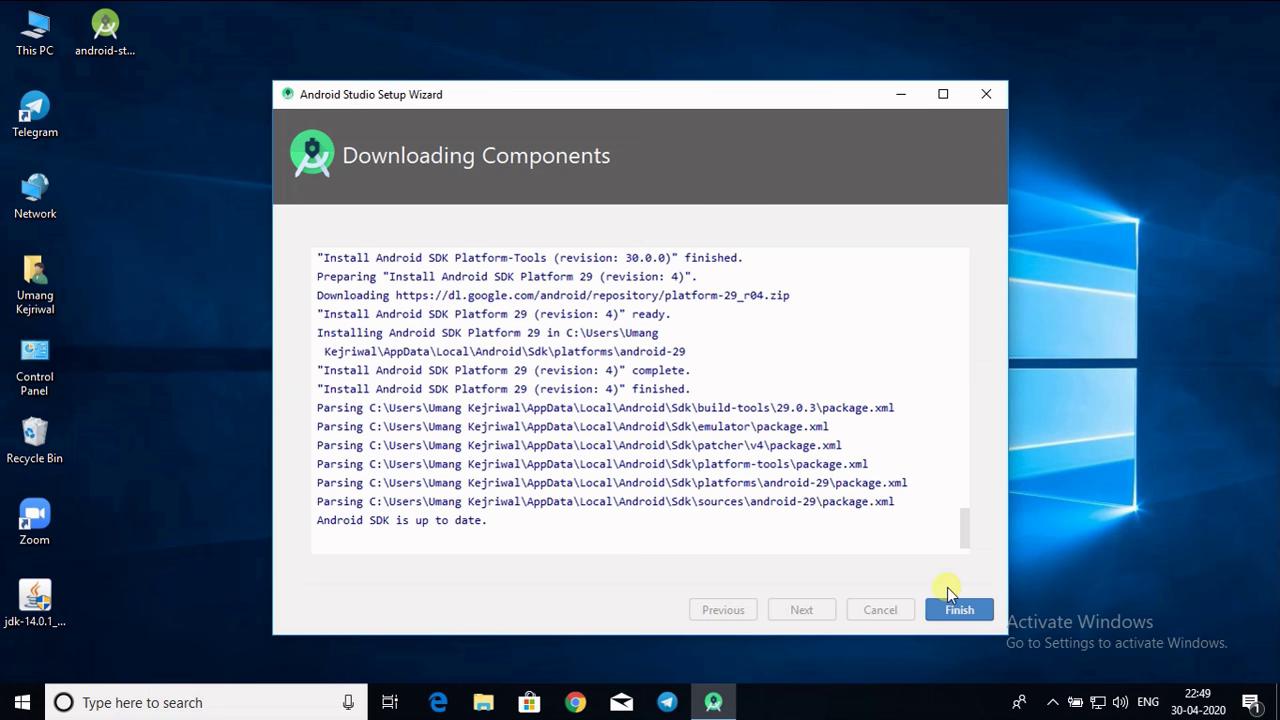
click(957, 610)
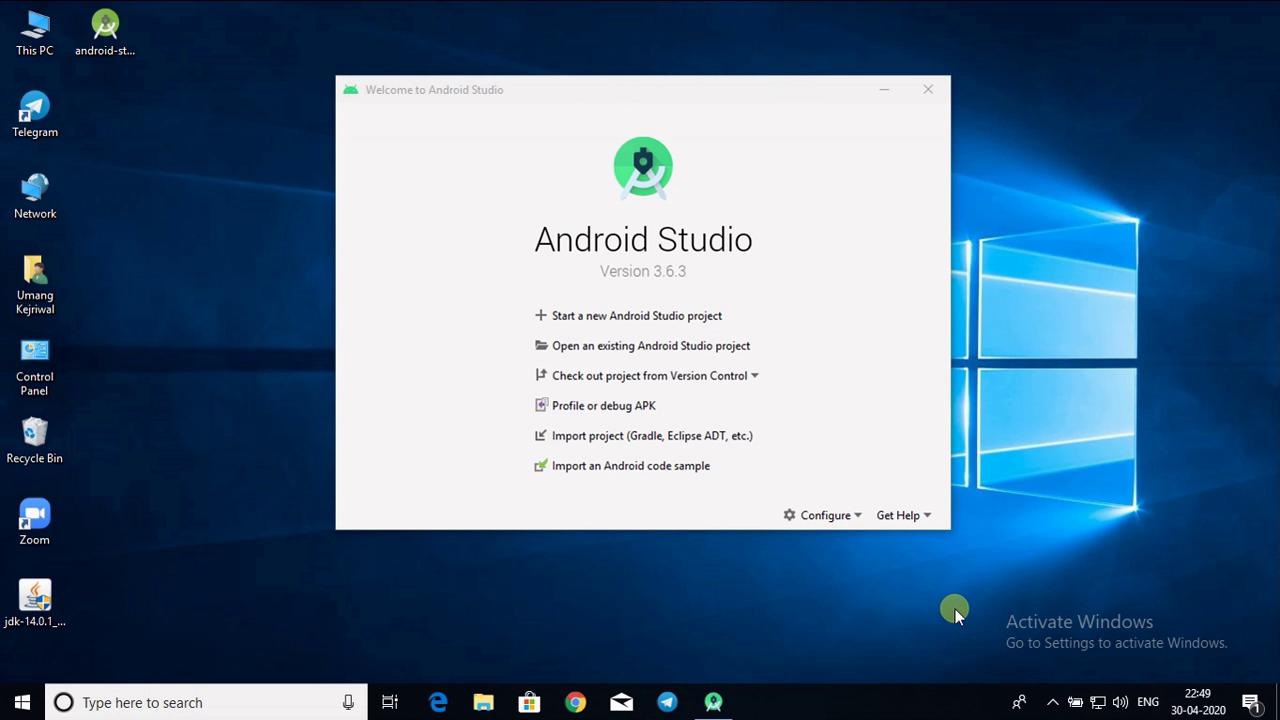
Create a new phone and tablet project named My Application from the Empty Activity template, with Java as the language.
click(633, 318)
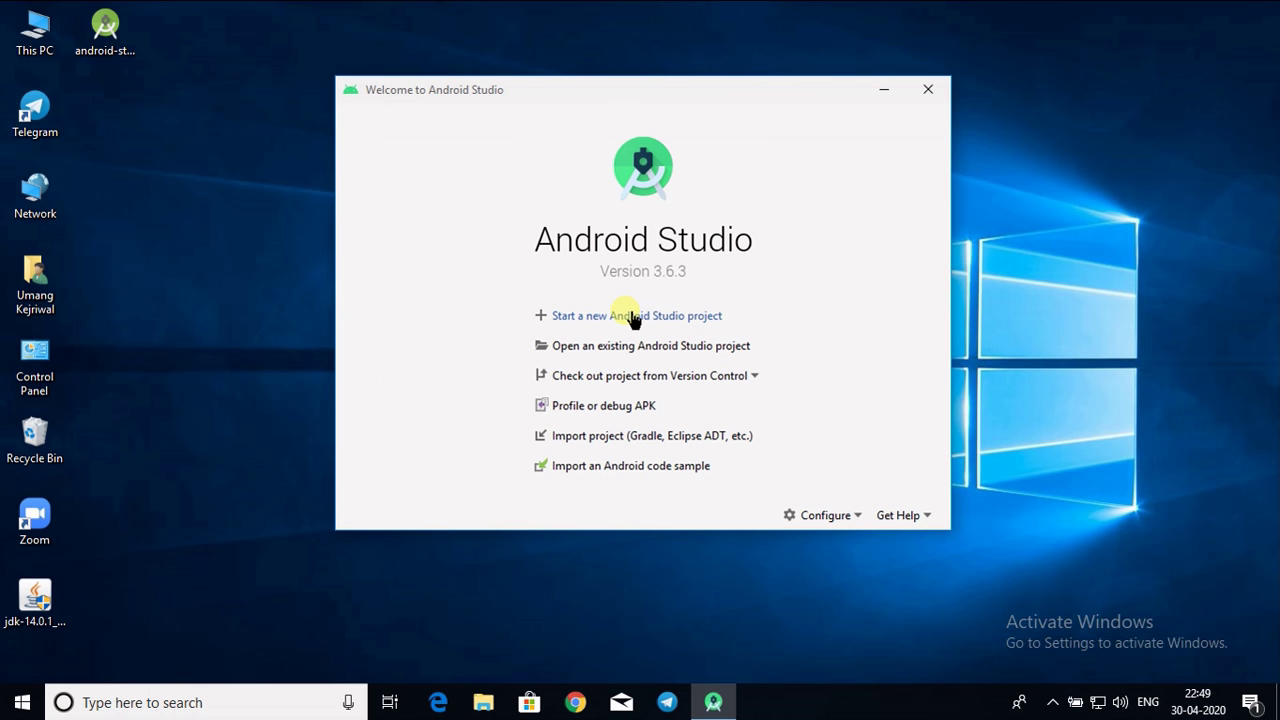
click(632, 318)
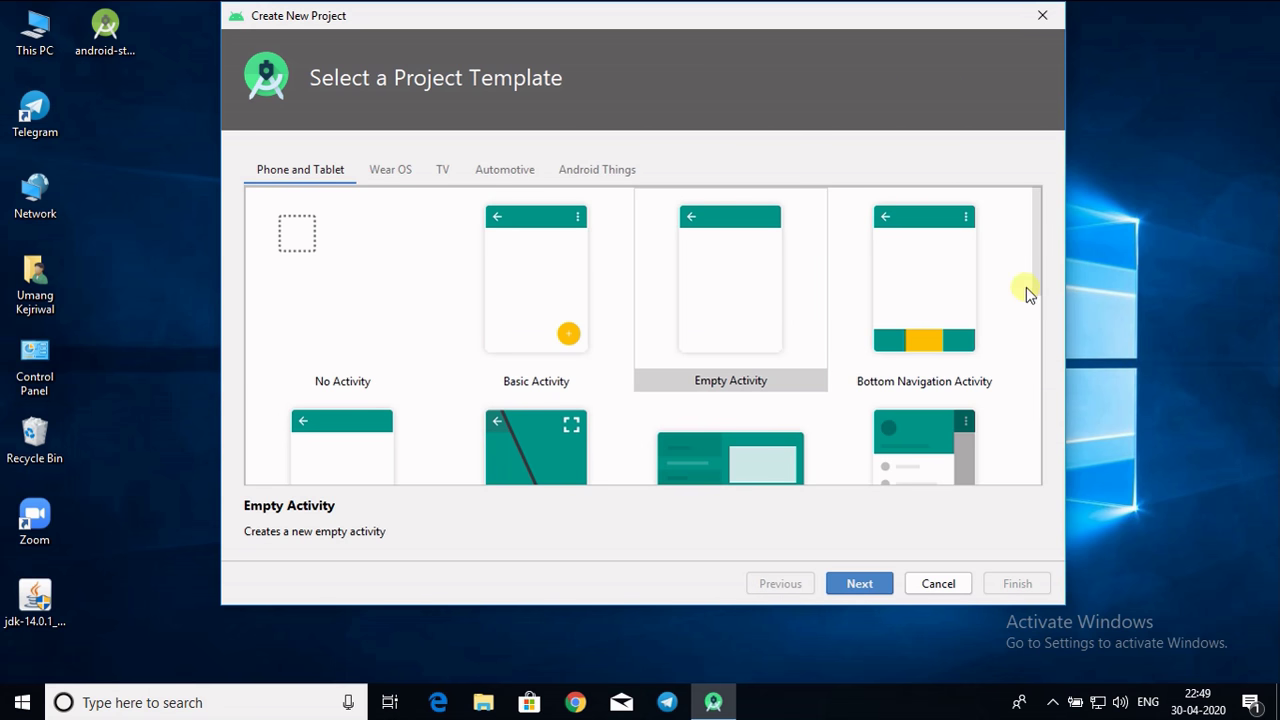
click(765, 287)
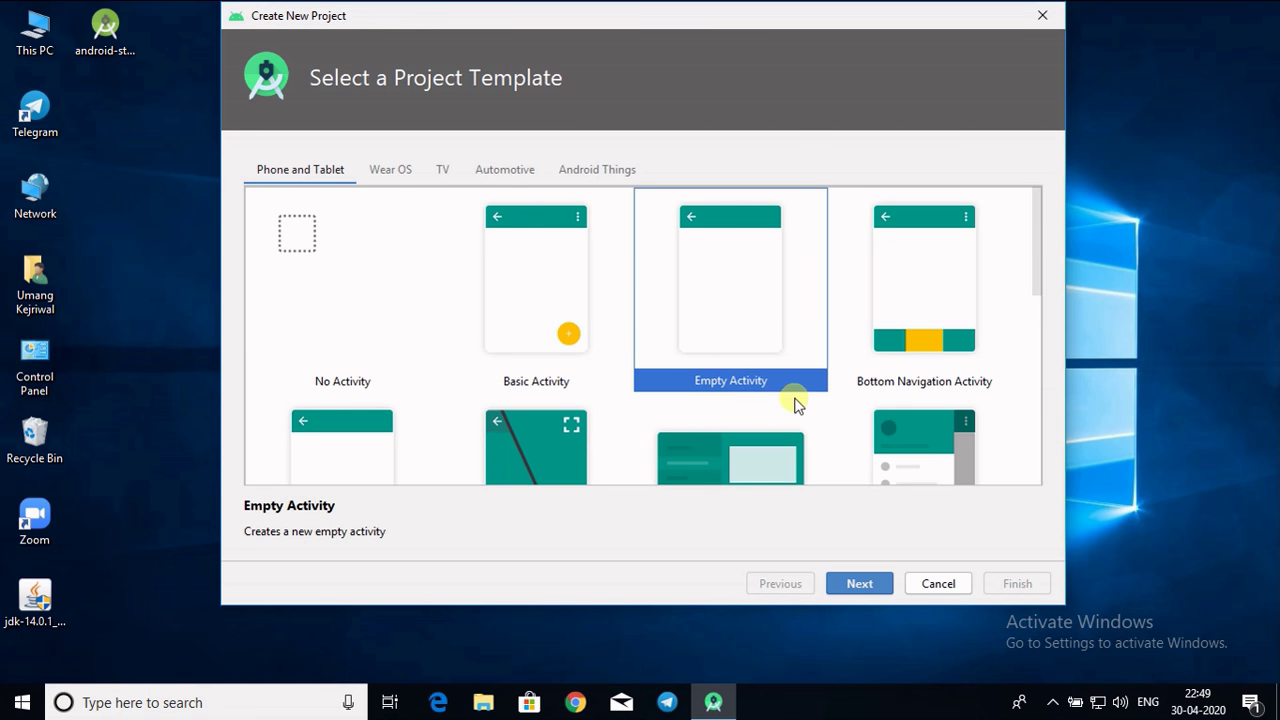
click(853, 588)
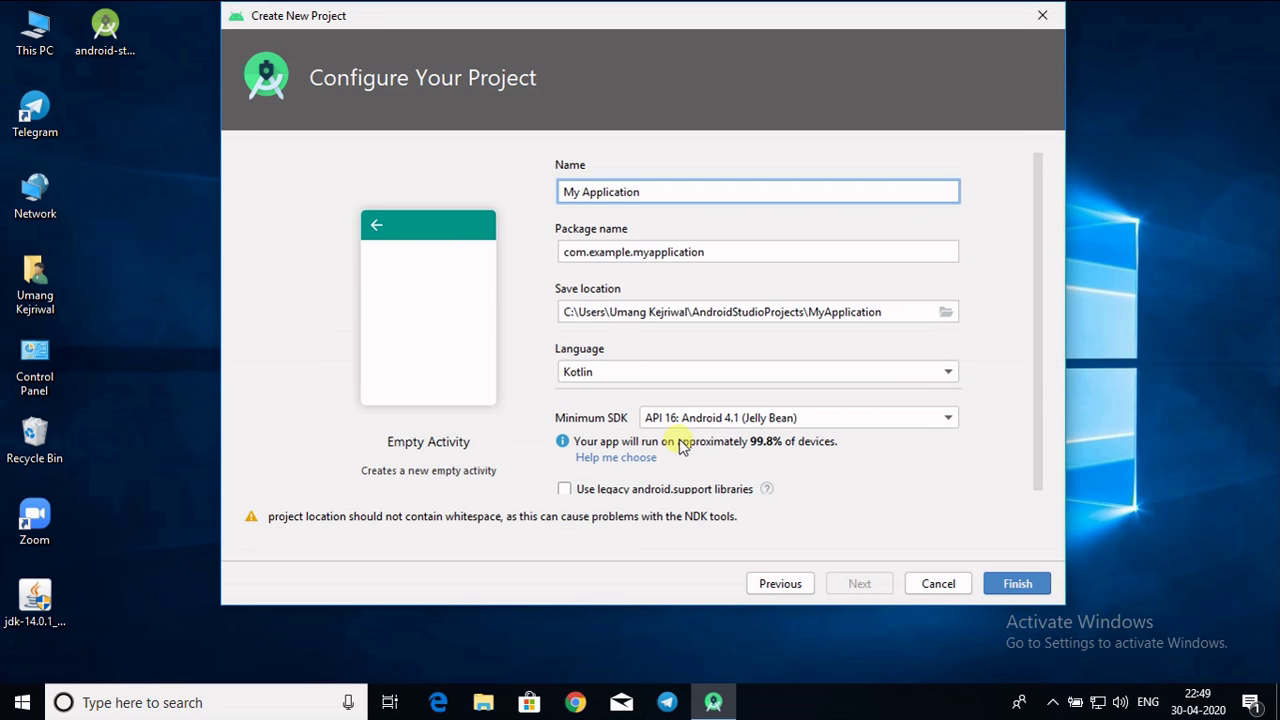
click(790, 371)
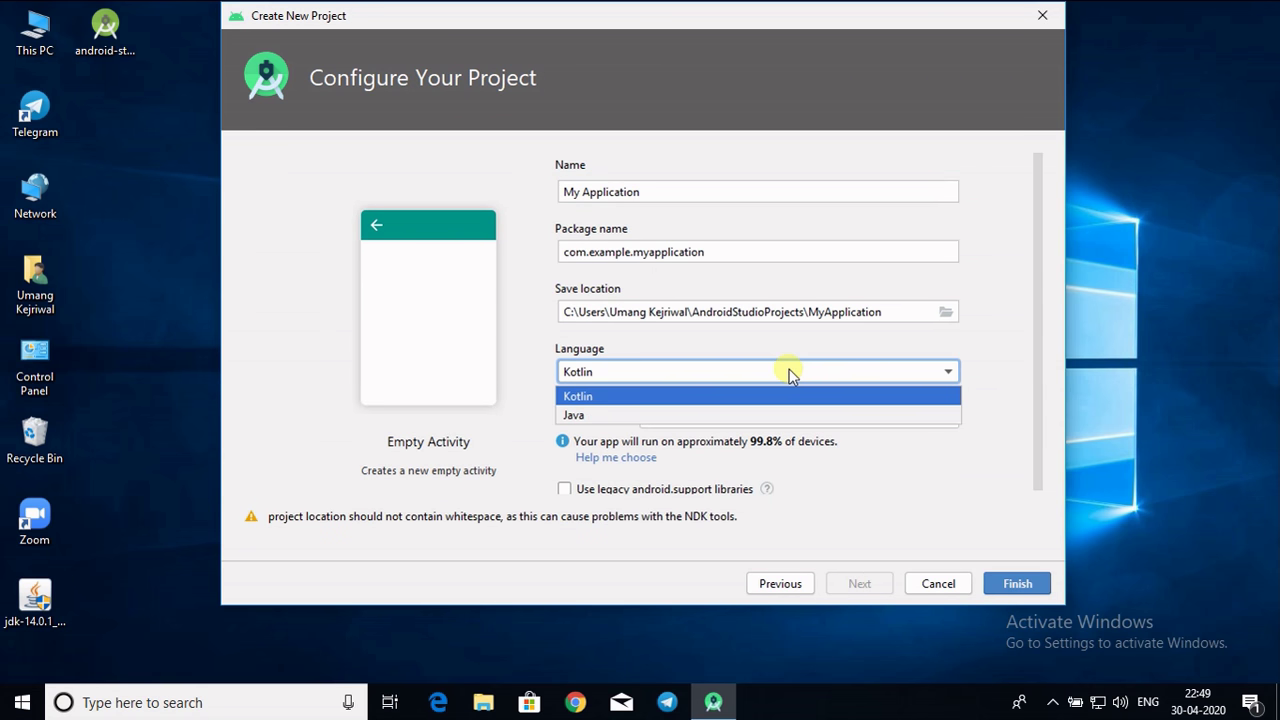
click(737, 414)
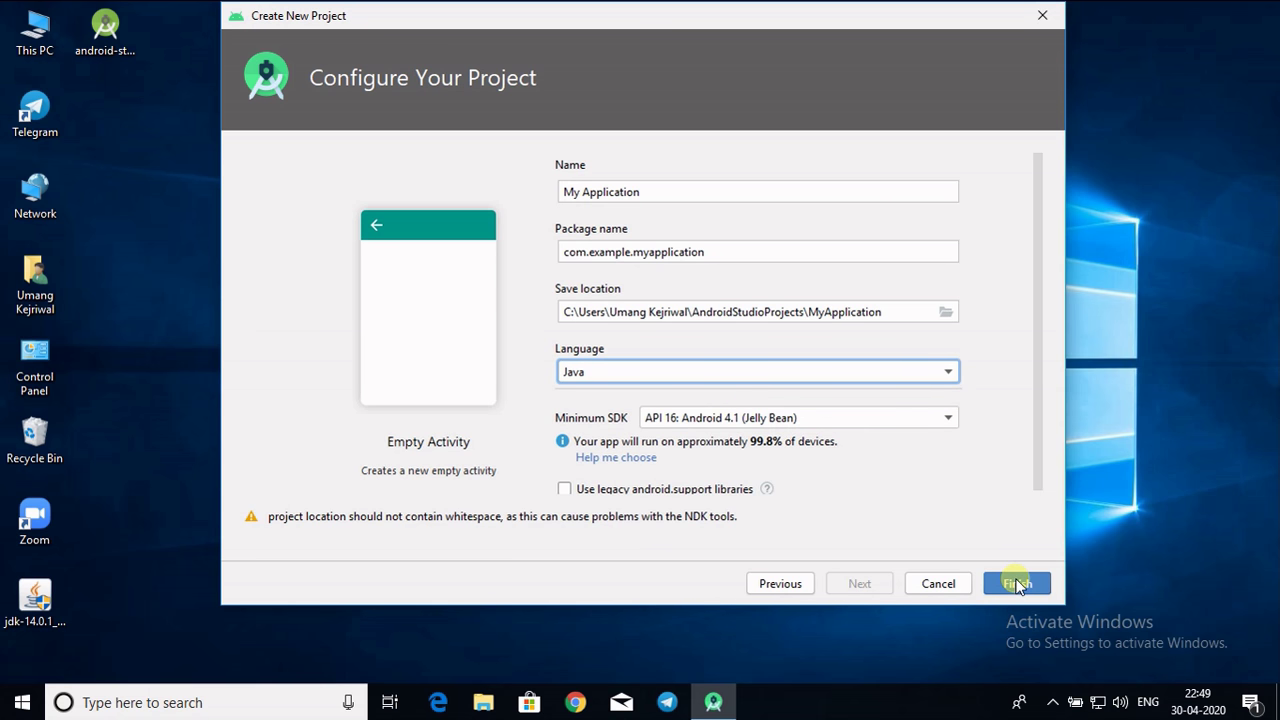
click(1016, 588)
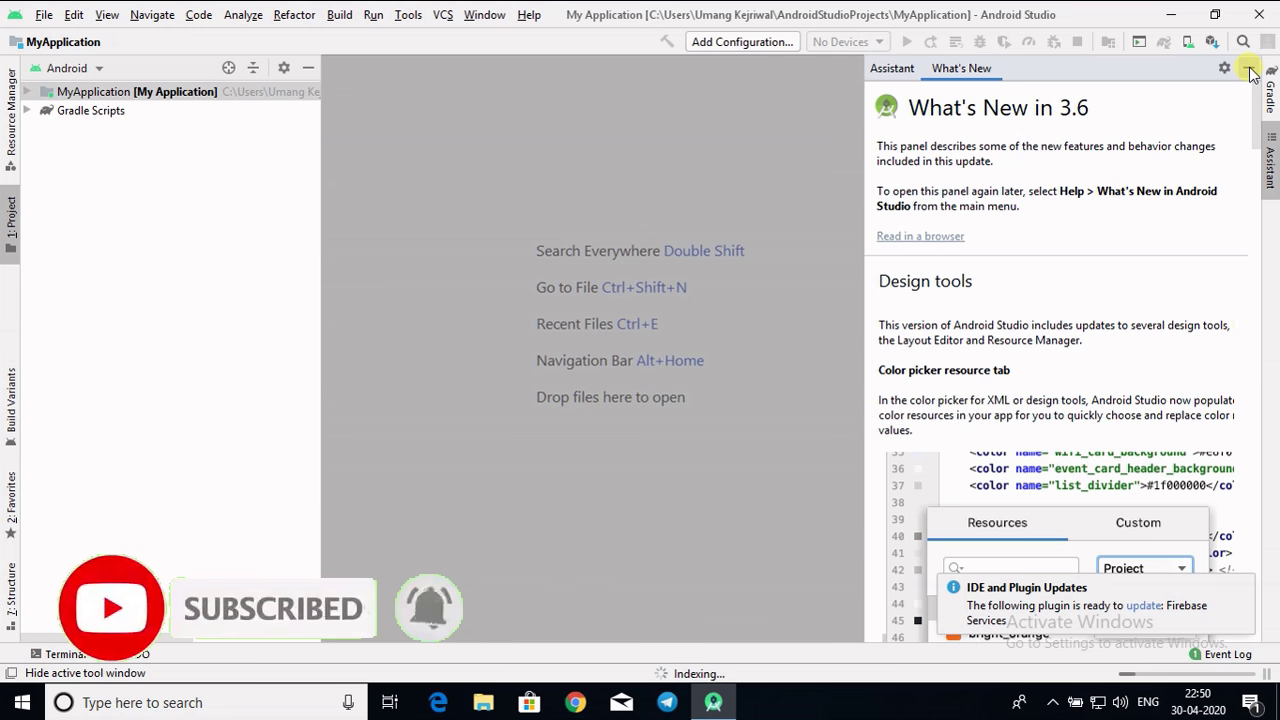
Hide the What's New panel and dismiss the IDE and Plugin Updates notification.
click(1248, 68)
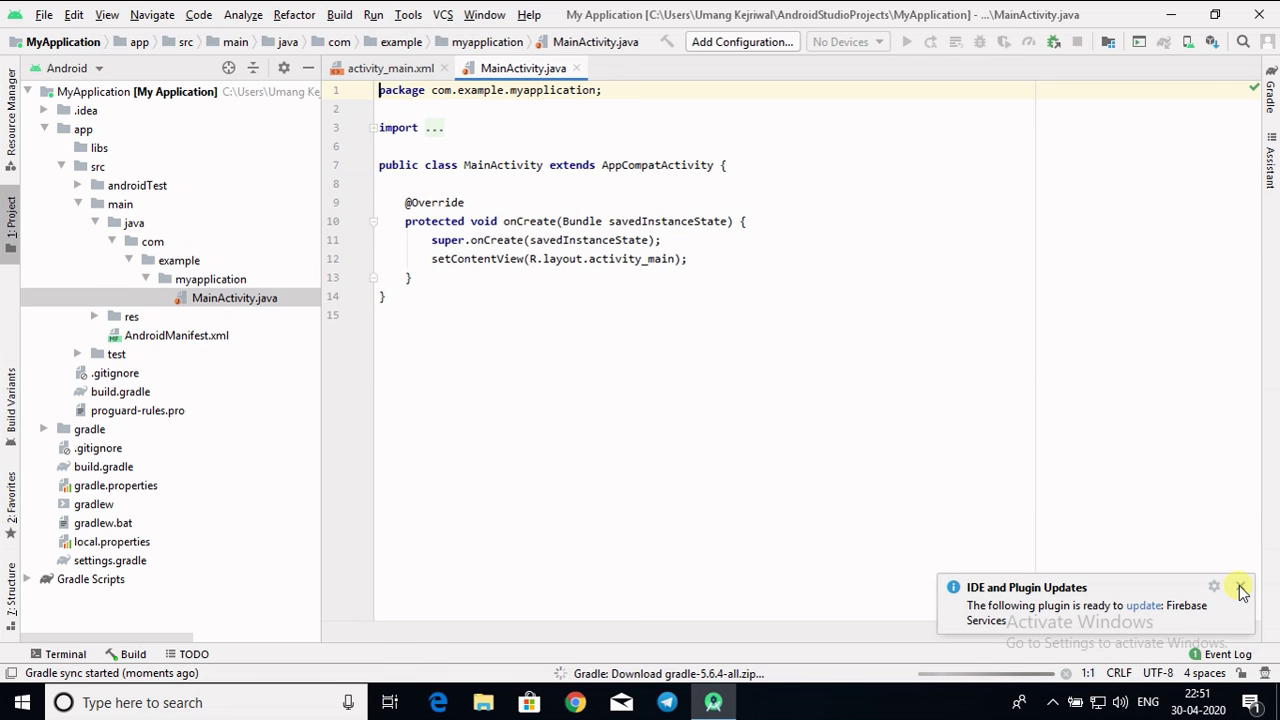
click(1240, 588)
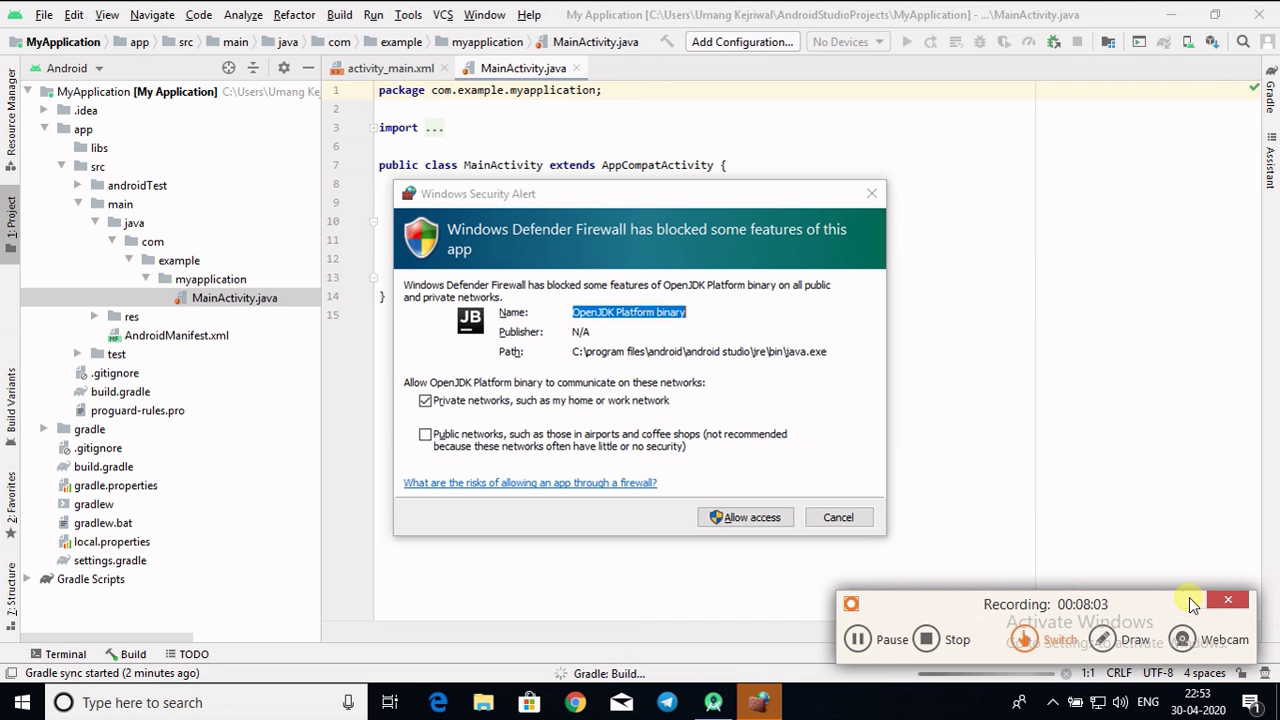
Allow OpenJDK Platform binary through the Windows firewall on private networks, and show the activity_main.xml layout.
click(1189, 597)
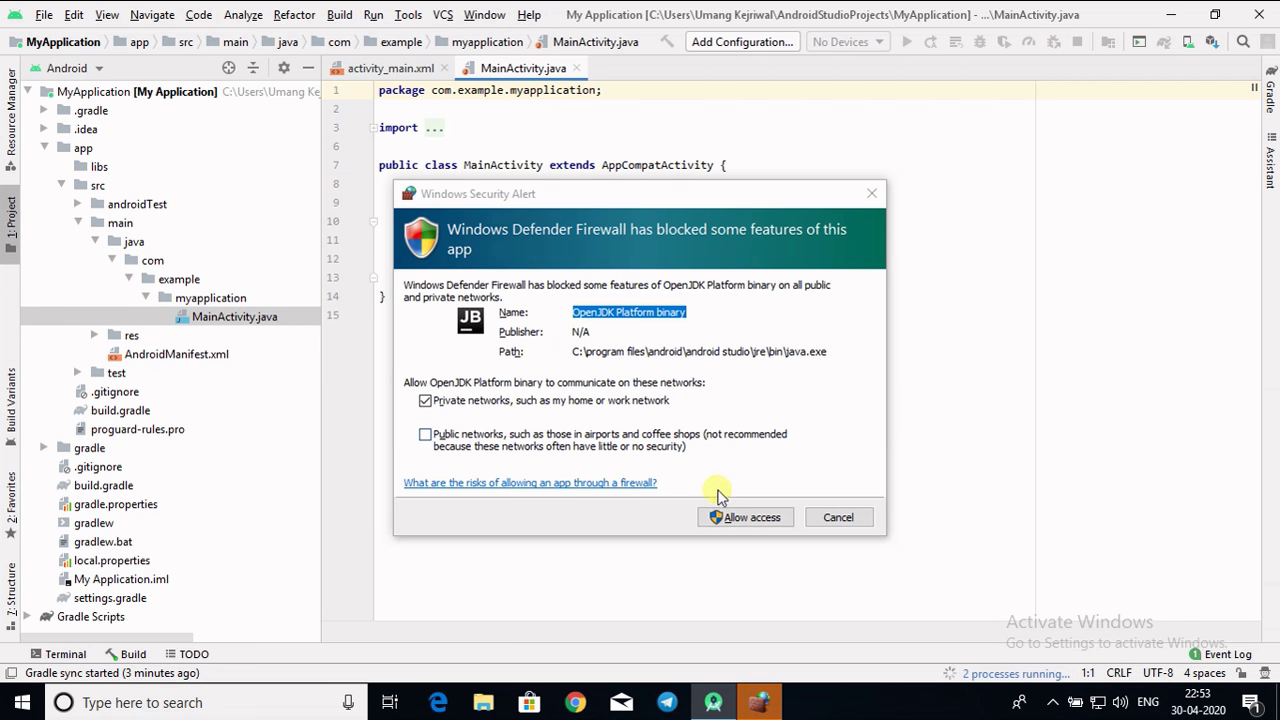
click(745, 520)
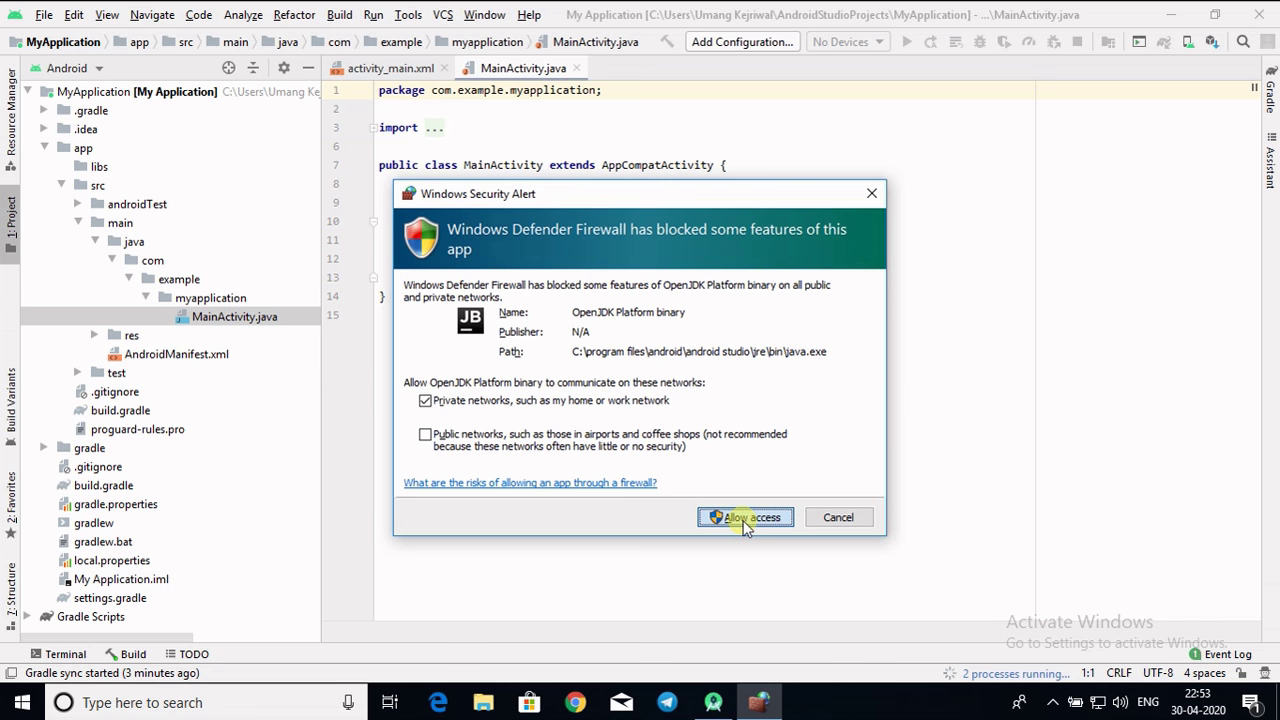
click(744, 519)
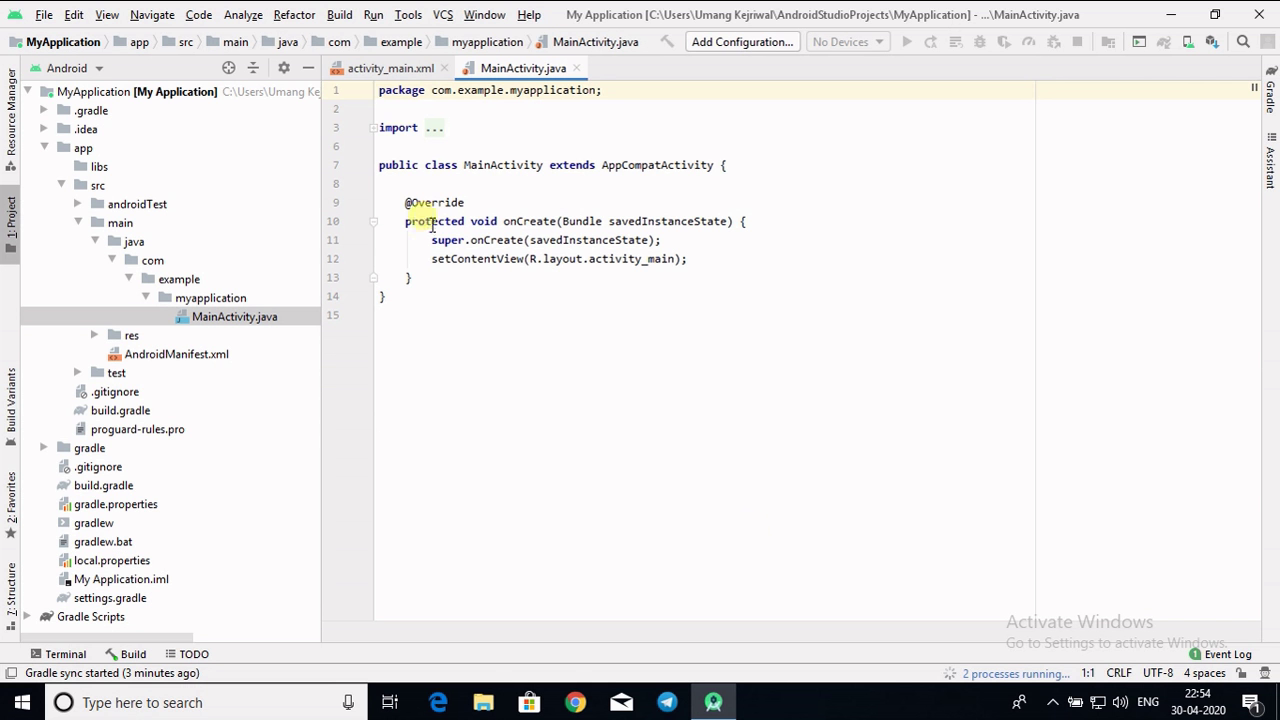
click(364, 69)
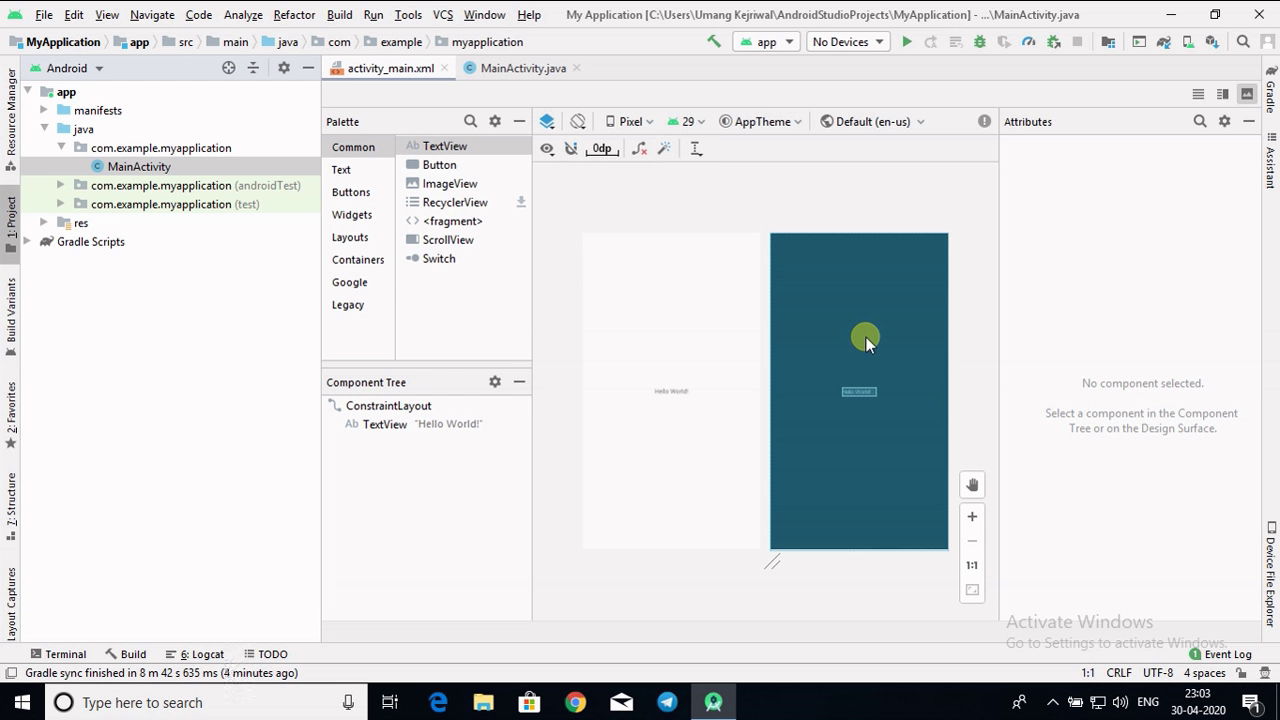
Start creating a virtual device in the Android Virtual Device Manager with the Nexus S phone as its hardware.
click(1187, 43)
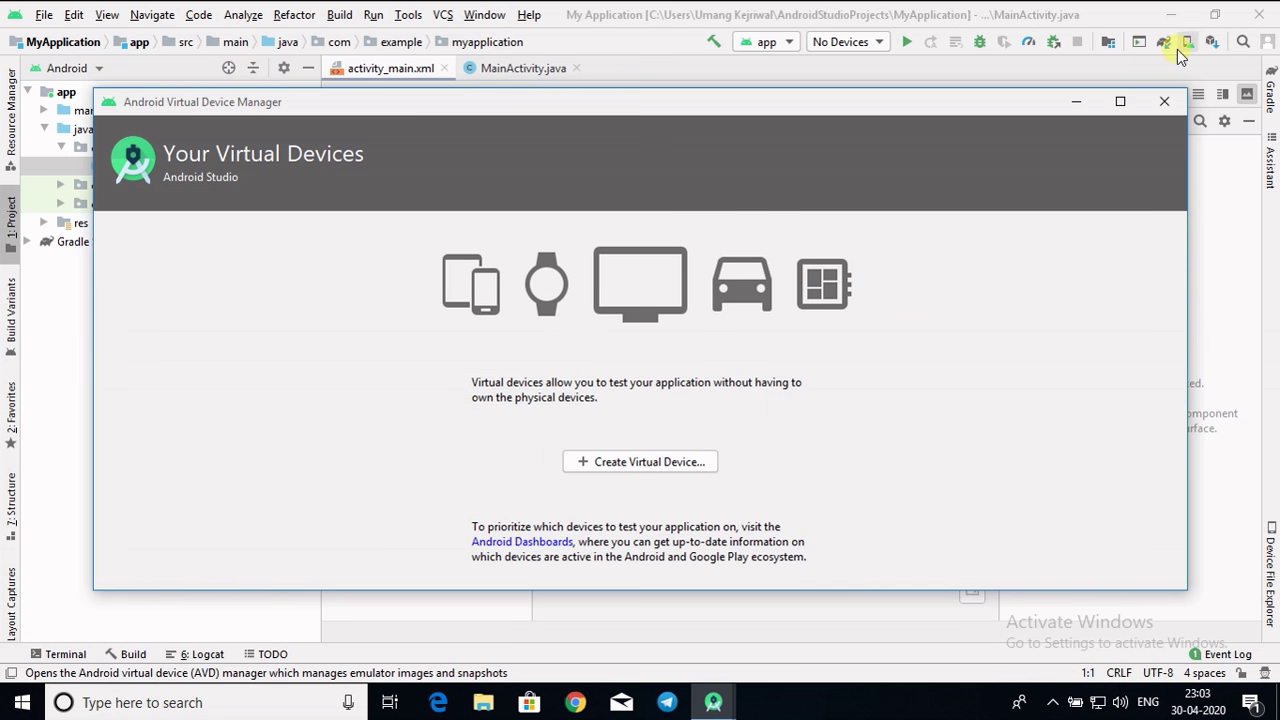
click(612, 462)
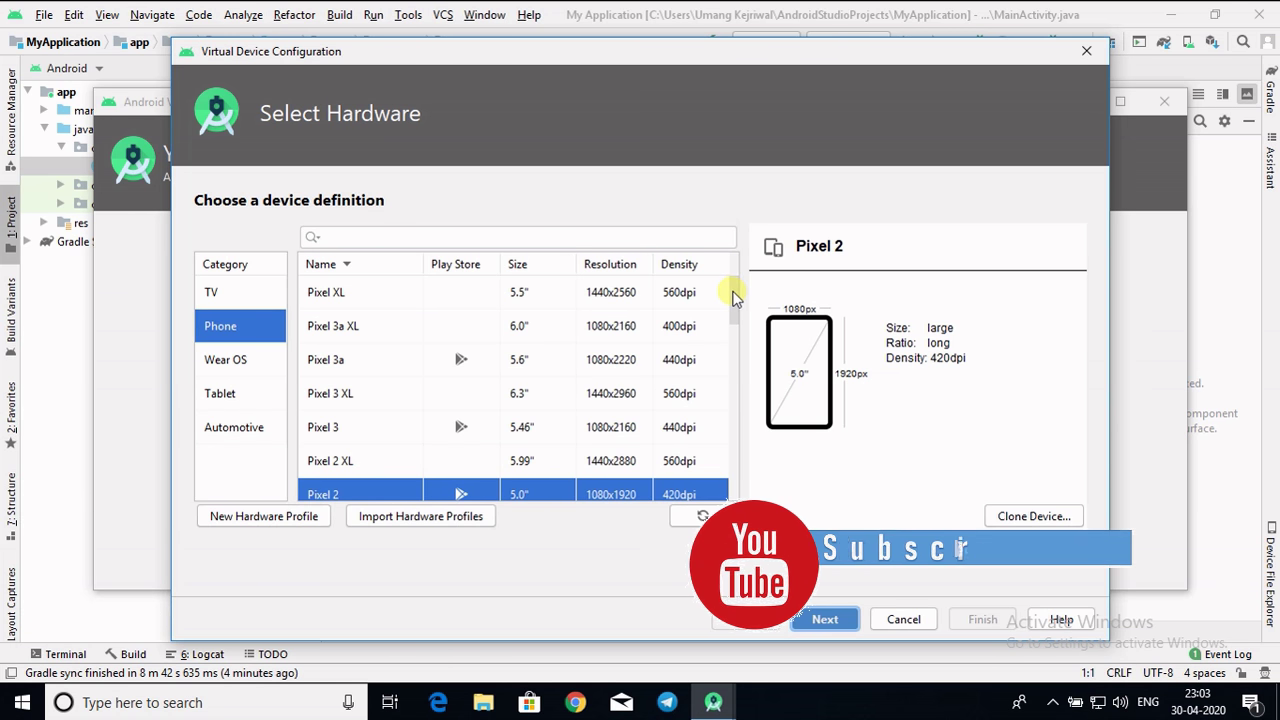
drag(734, 287, 737, 340)
click(470, 383)
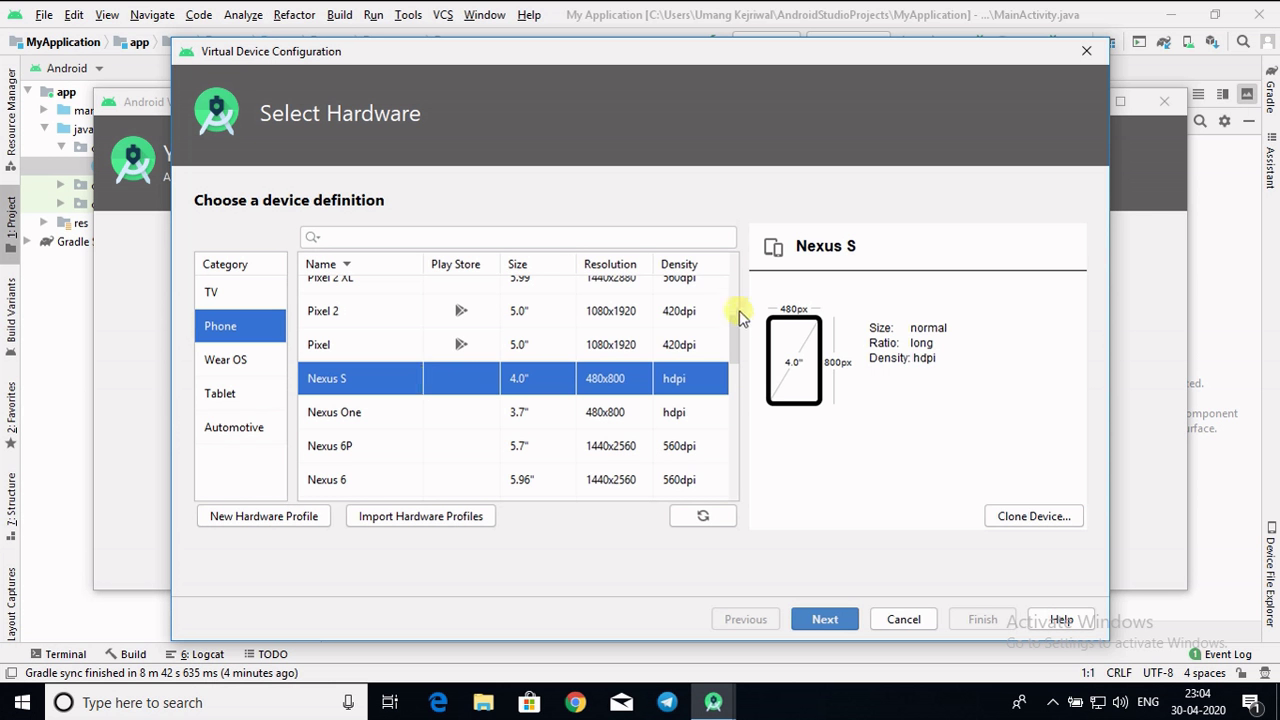
click(825, 620)
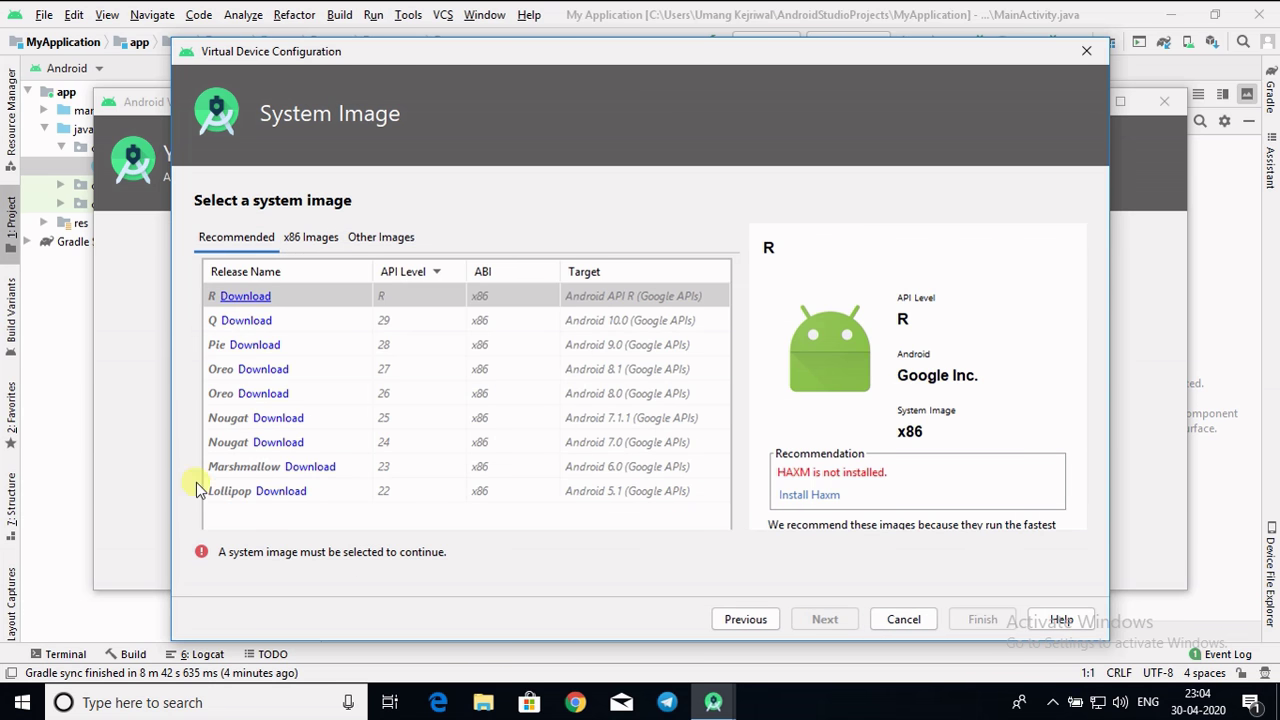
Dismiss the R system image license and install Intel HAXM with a RAM allocation of 1,024 MiB.
click(244, 297)
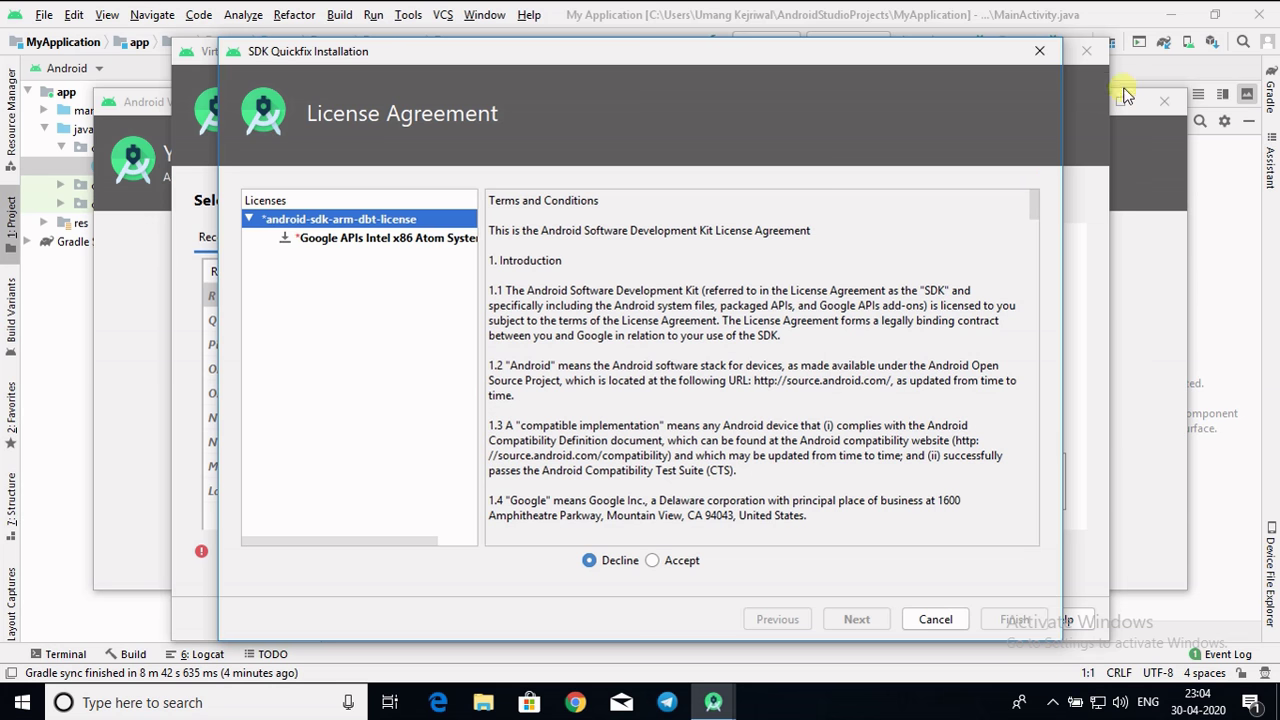
click(1041, 52)
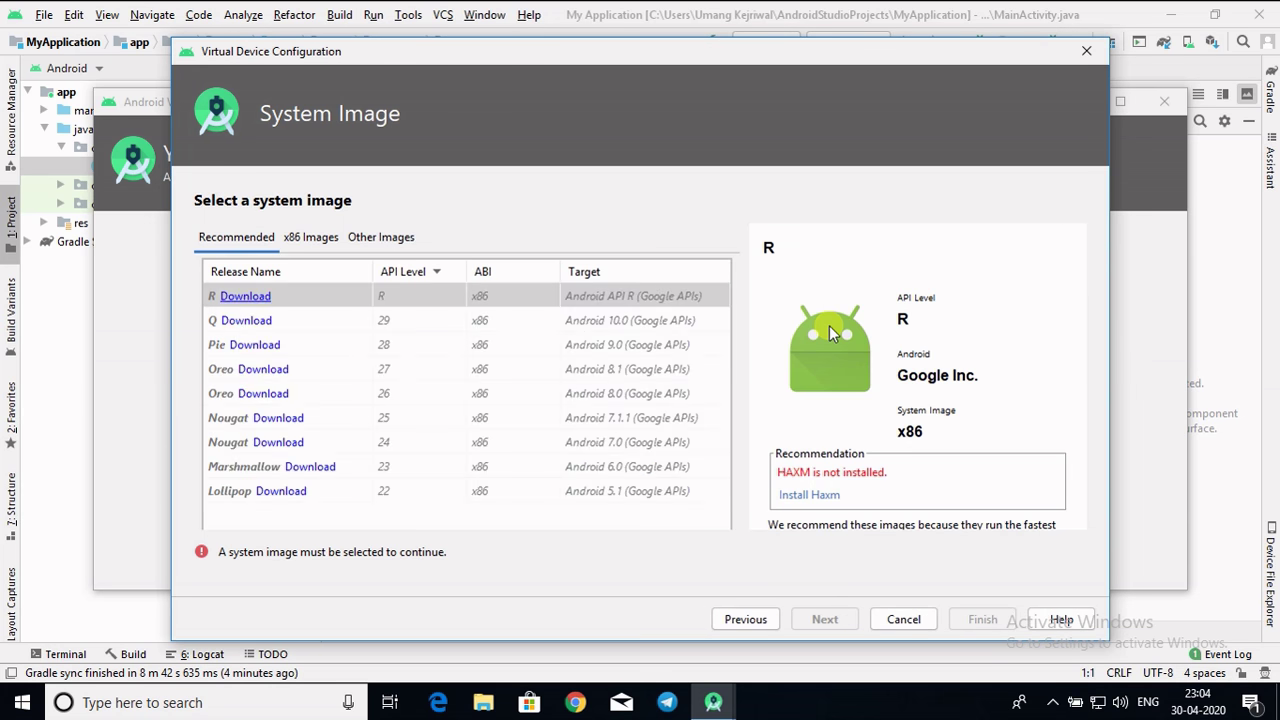
click(818, 497)
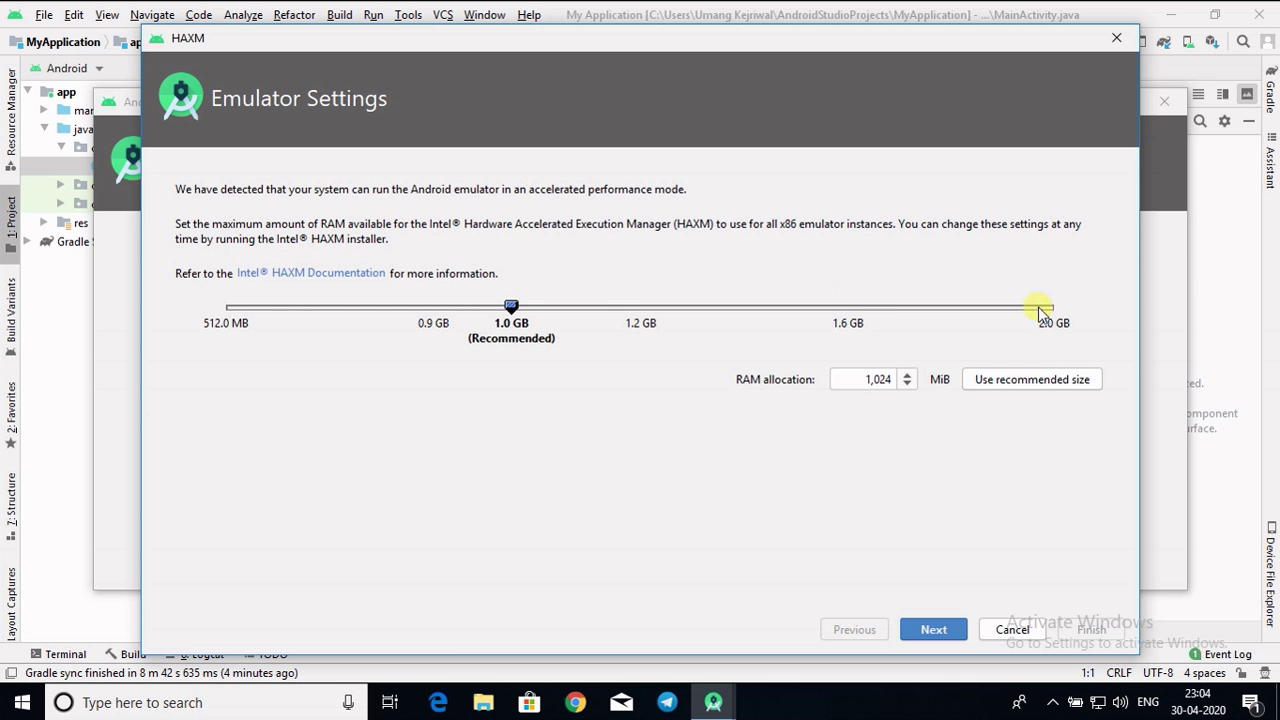
click(933, 630)
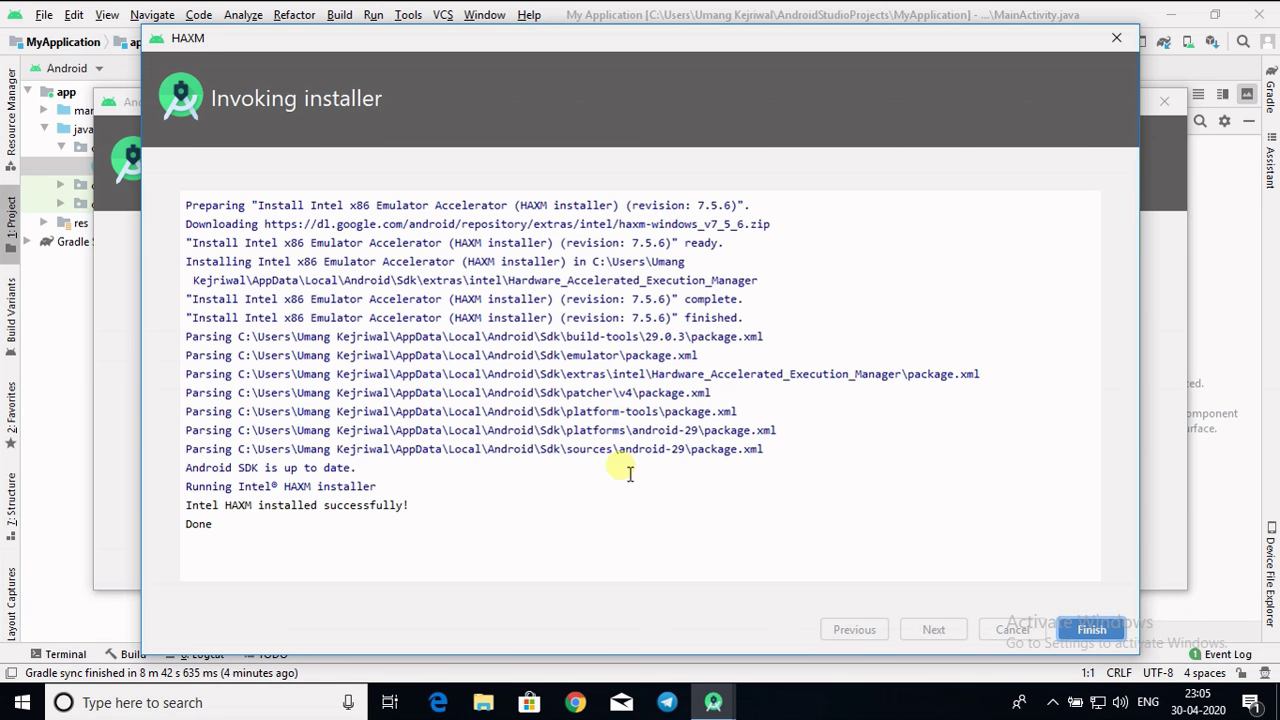
click(1088, 630)
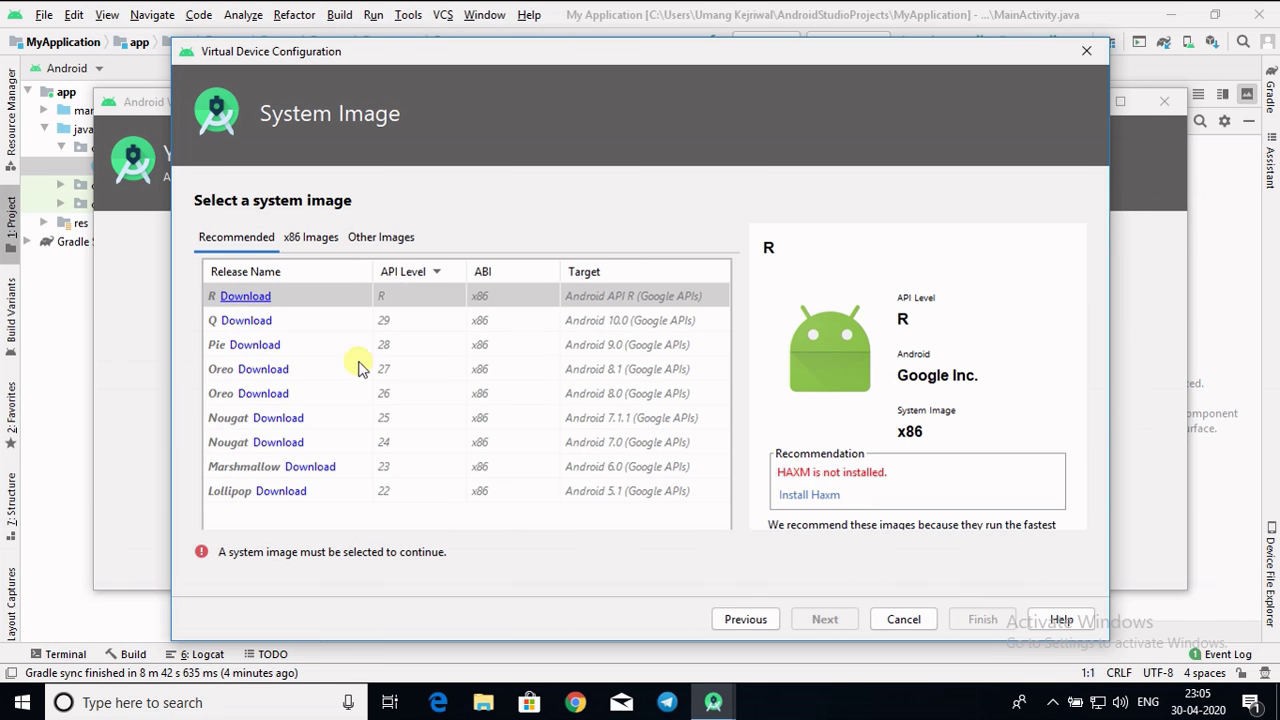
Request the R x86 system image download and accept the android-sdk-arm-dbt-license agreement.
click(245, 297)
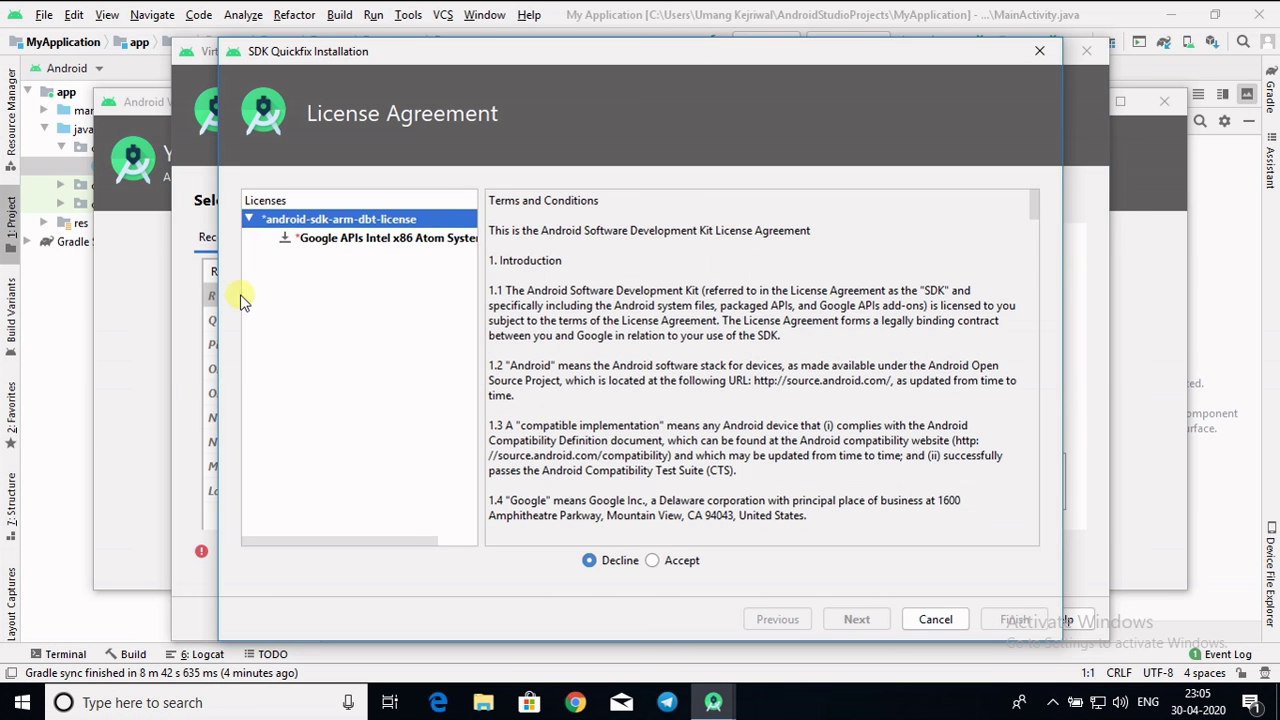
click(653, 561)
click(848, 619)
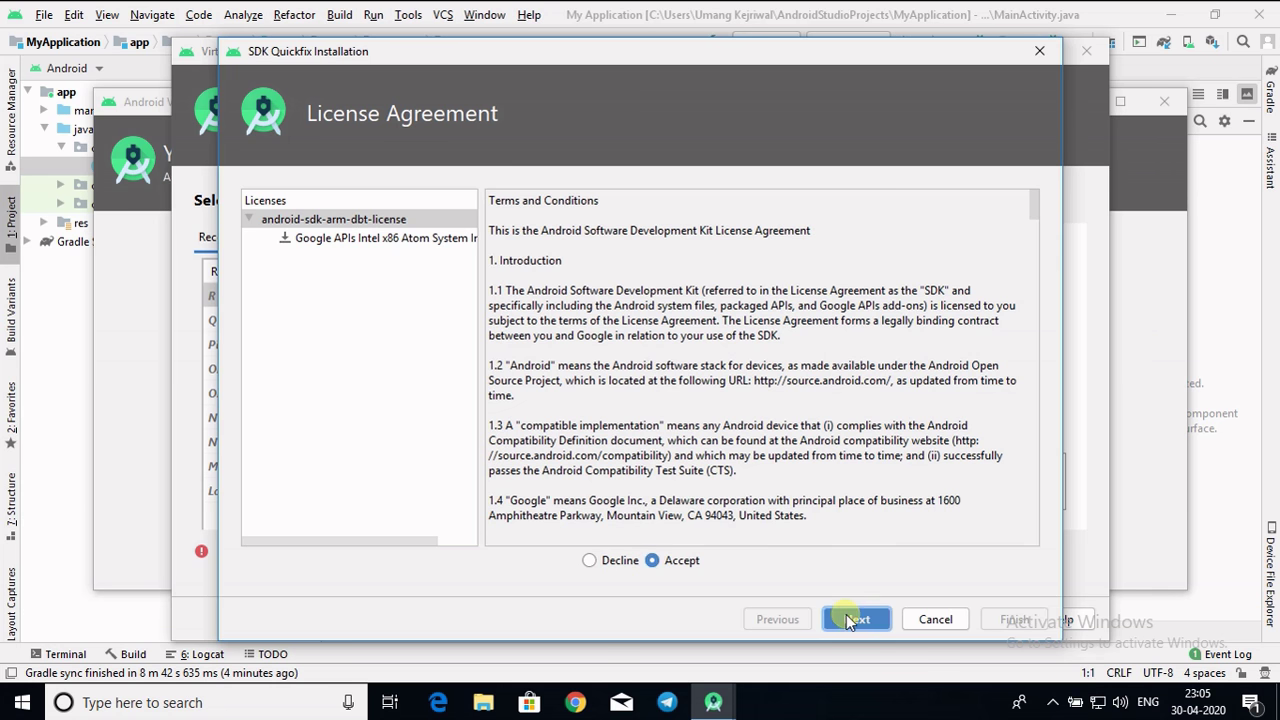